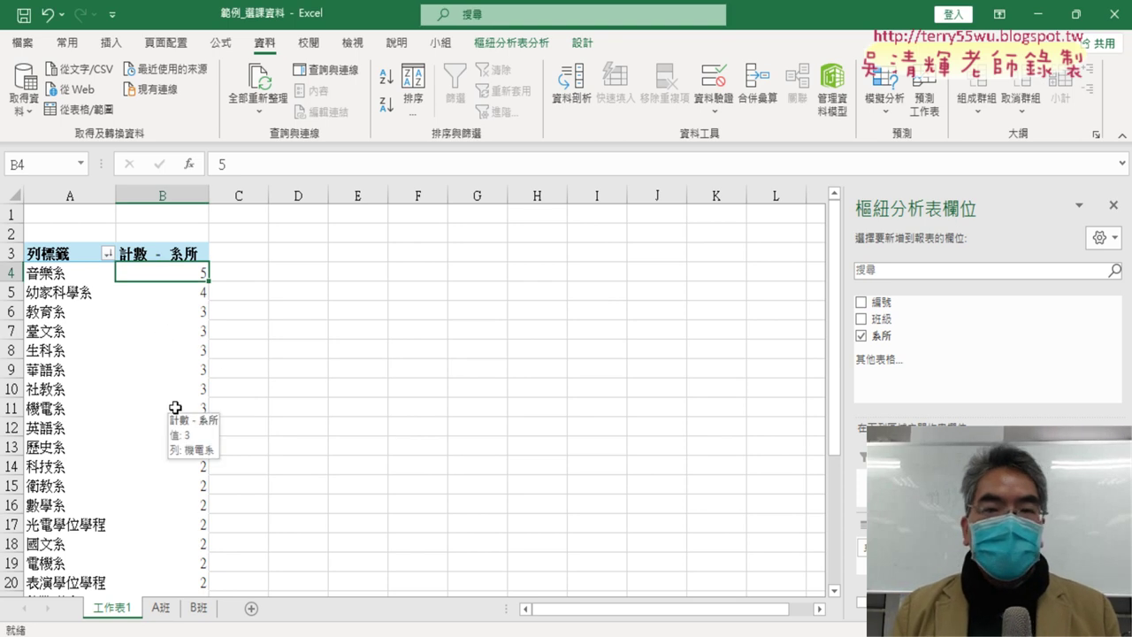
Show the PivotTable Analyze (樞紐分析表分析) tools for the 系所 count pivot table.
click(536, 44)
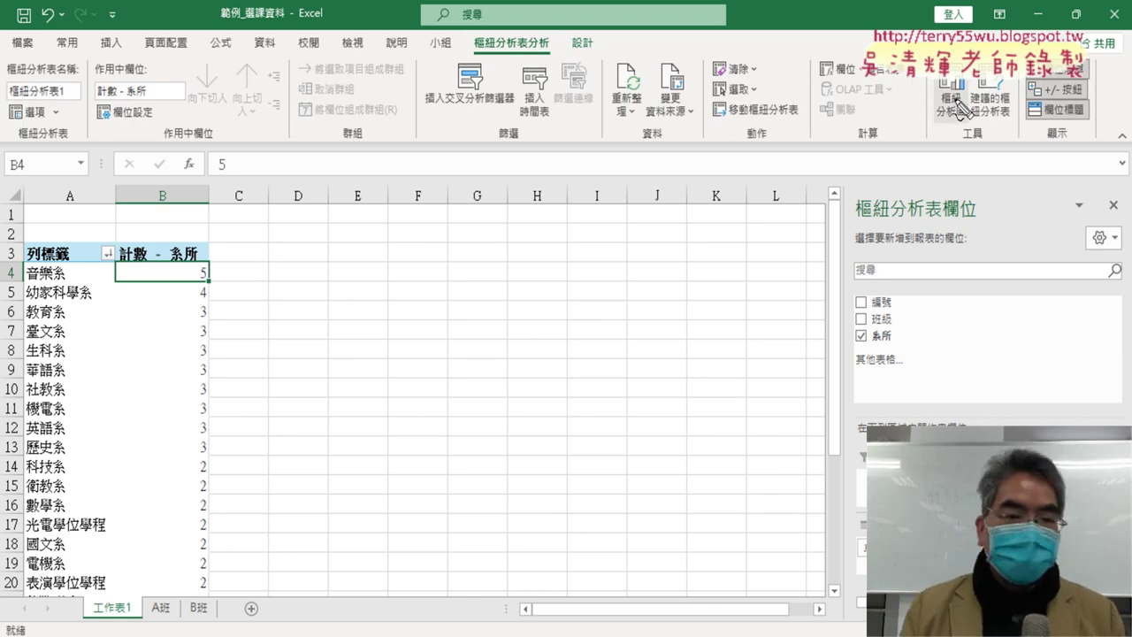
mouse_move(49, 485)
mouse_down()
mouse_move(195, 220)
mouse_move(74, 501)
mouse_up()
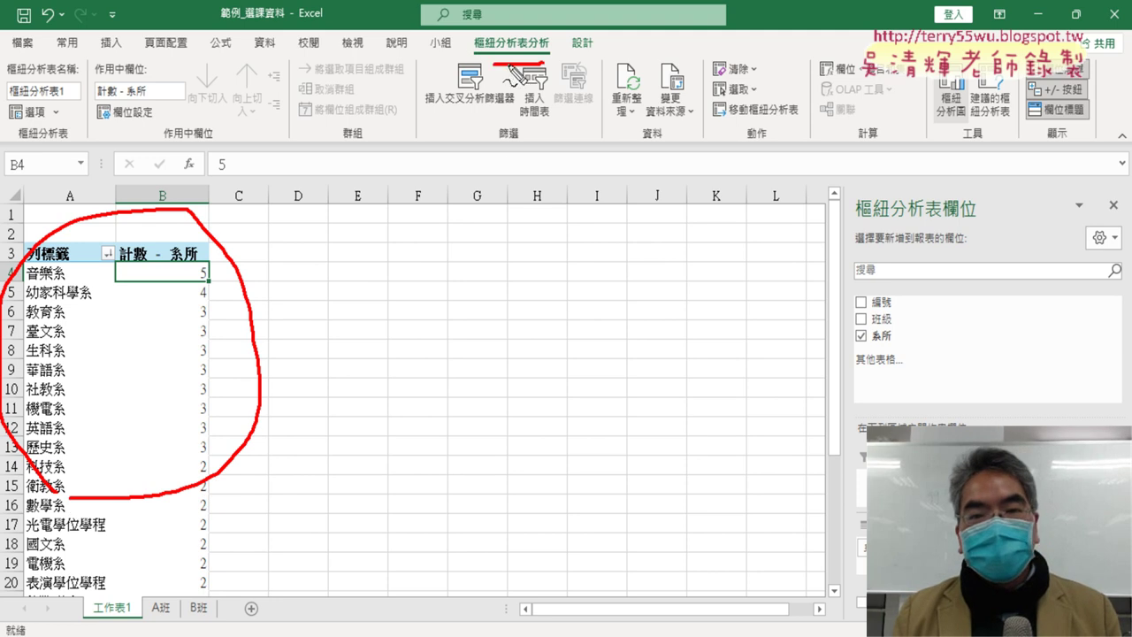
drag(530, 60, 567, 55)
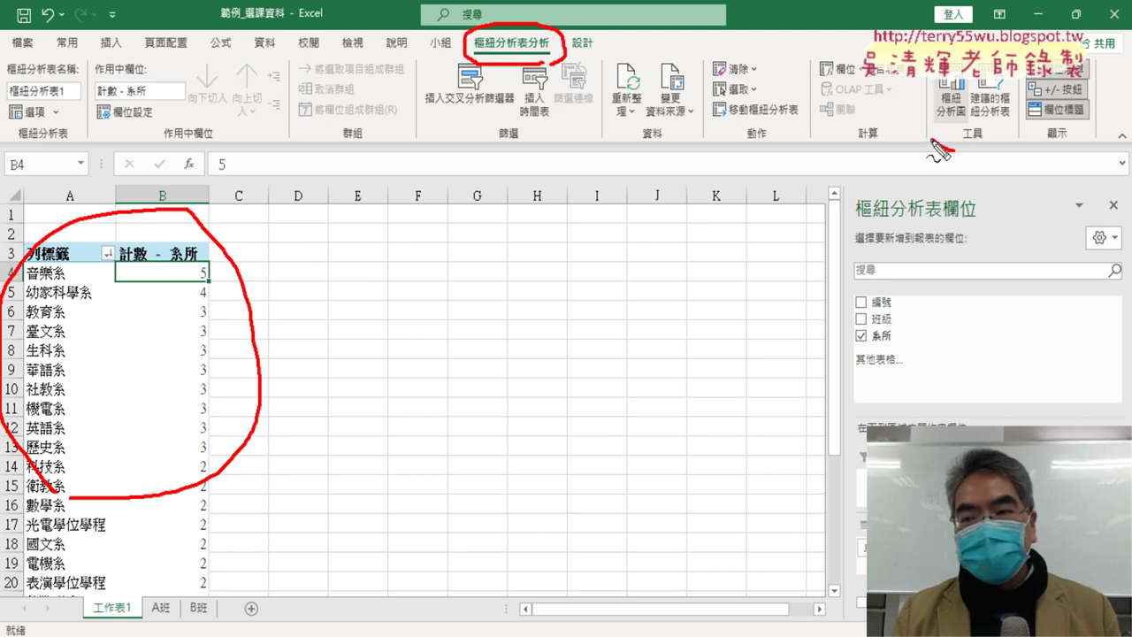
drag(920, 69, 953, 150)
drag(584, 55, 895, 80)
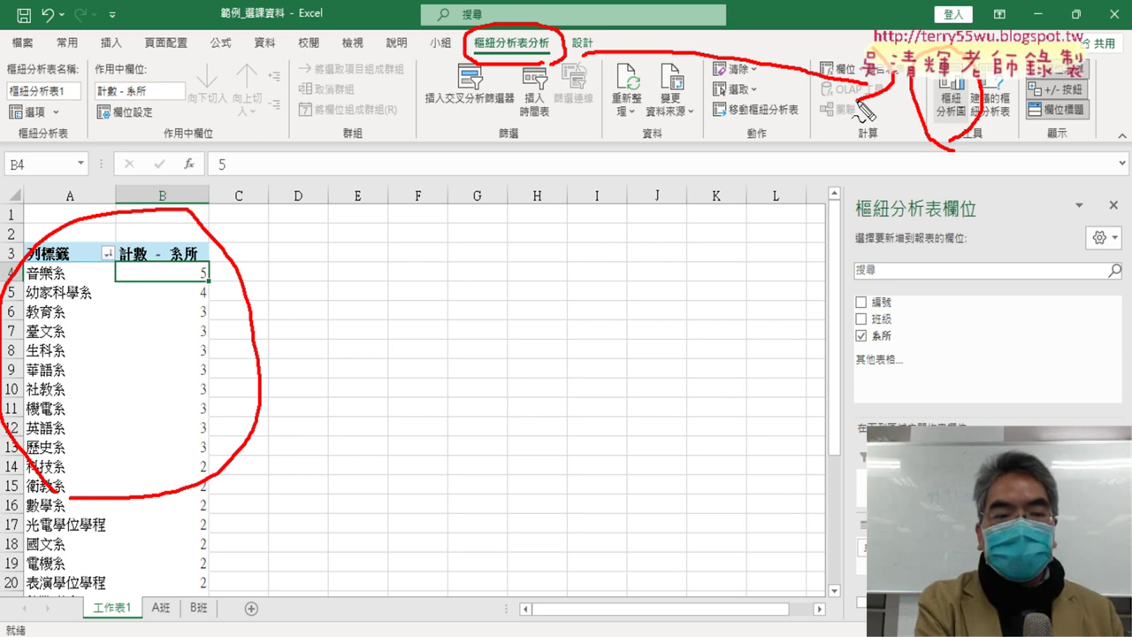
key(Escape)
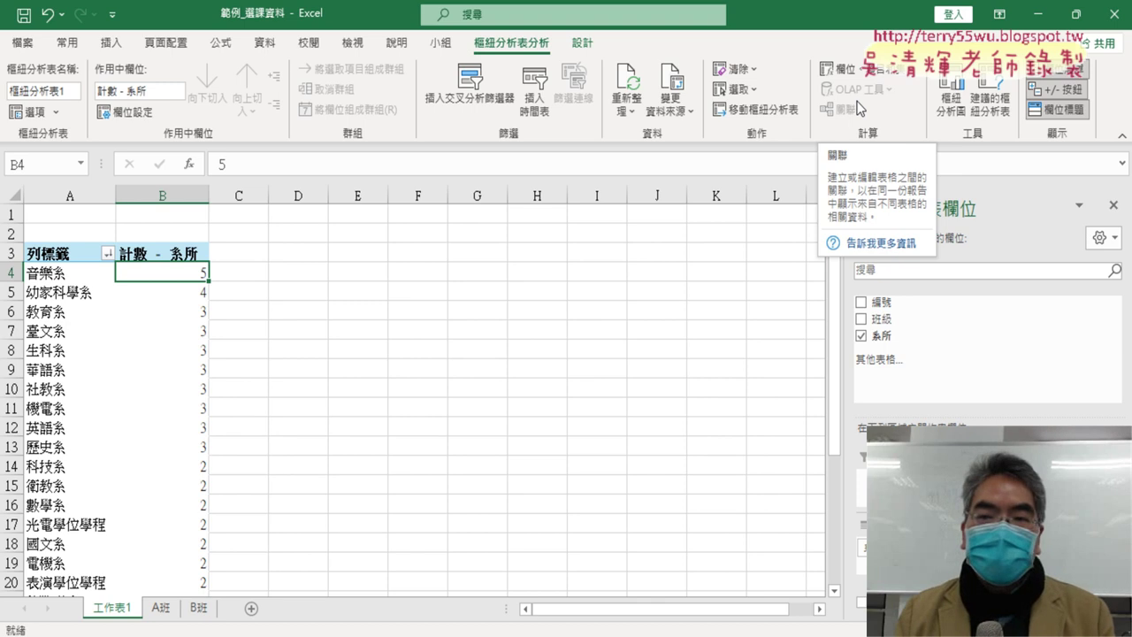
Insert a Pie pivot chart of the 系所 counts beside the pivot table.
click(958, 86)
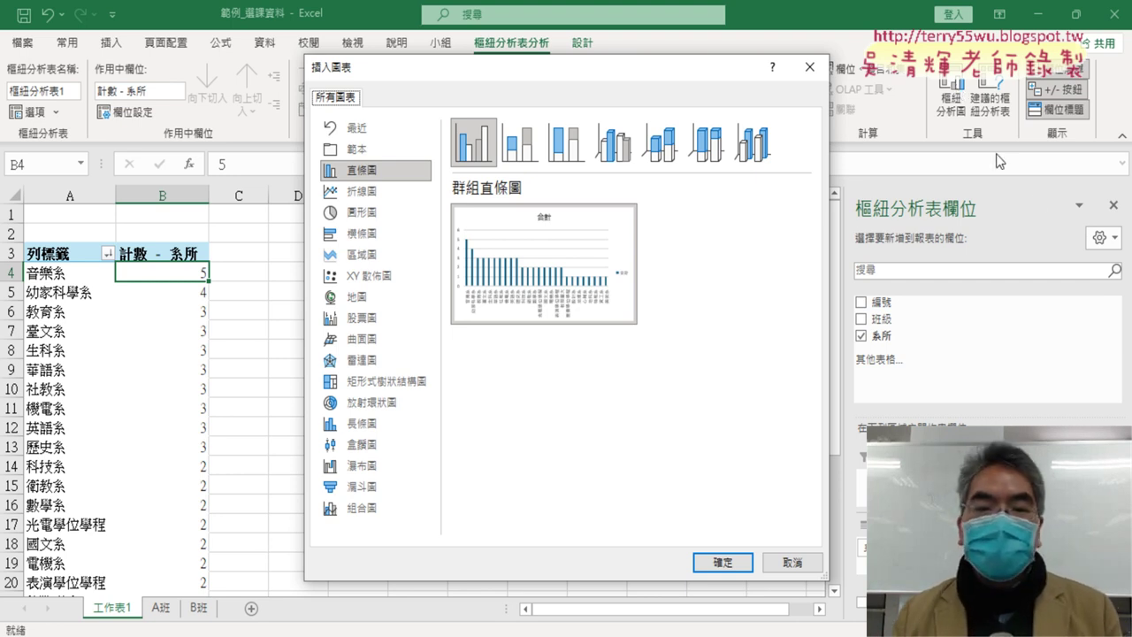
mouse_move(579, 266)
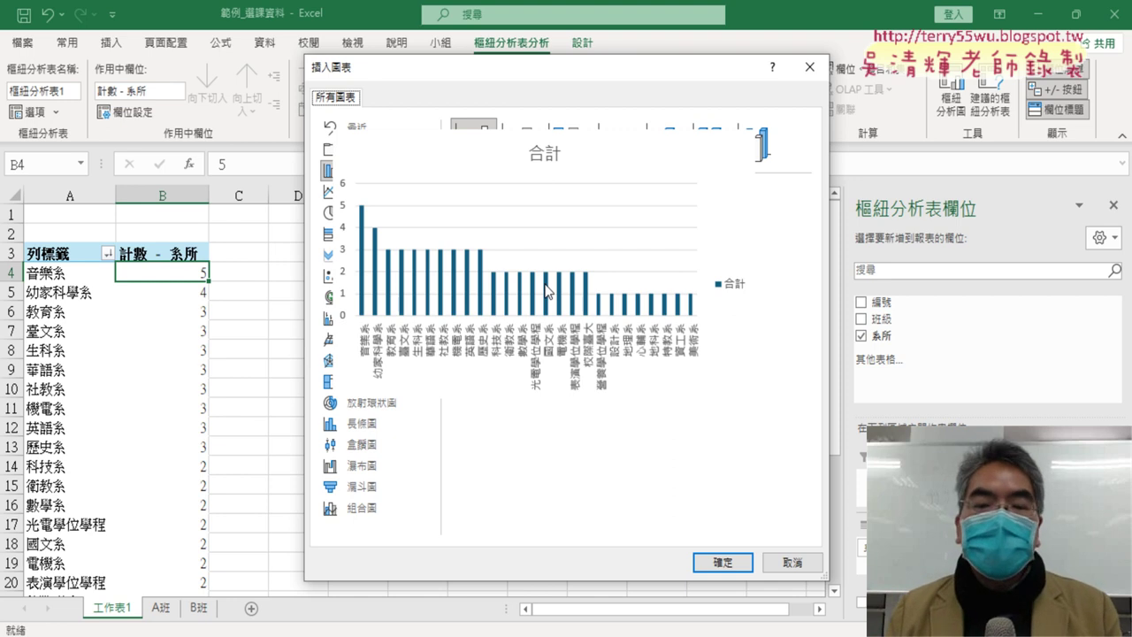
click(381, 218)
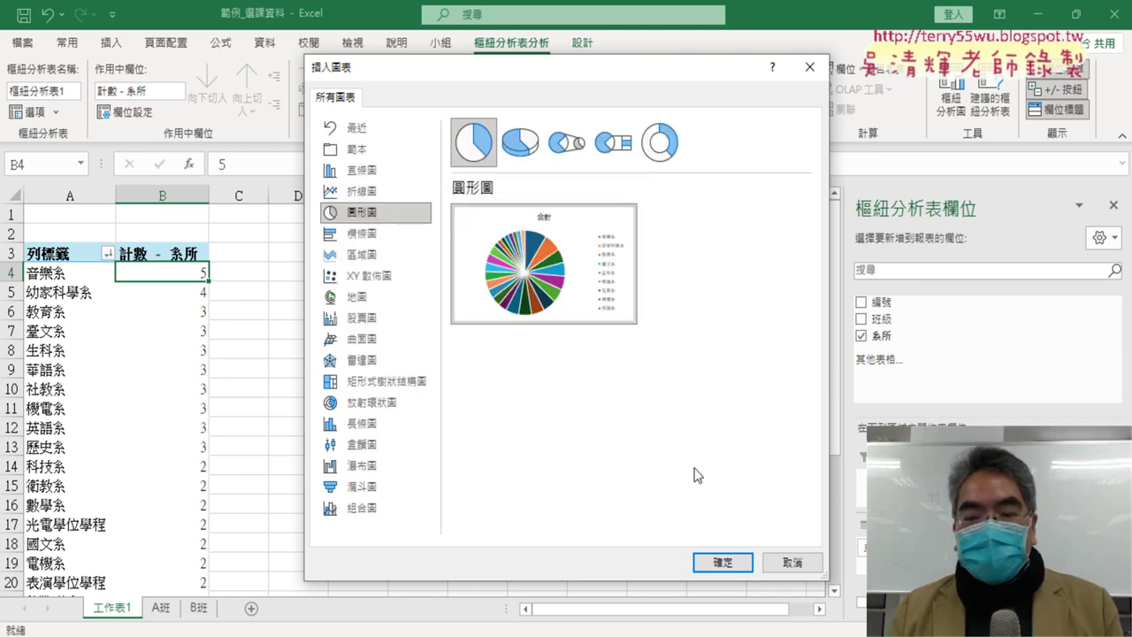
click(734, 566)
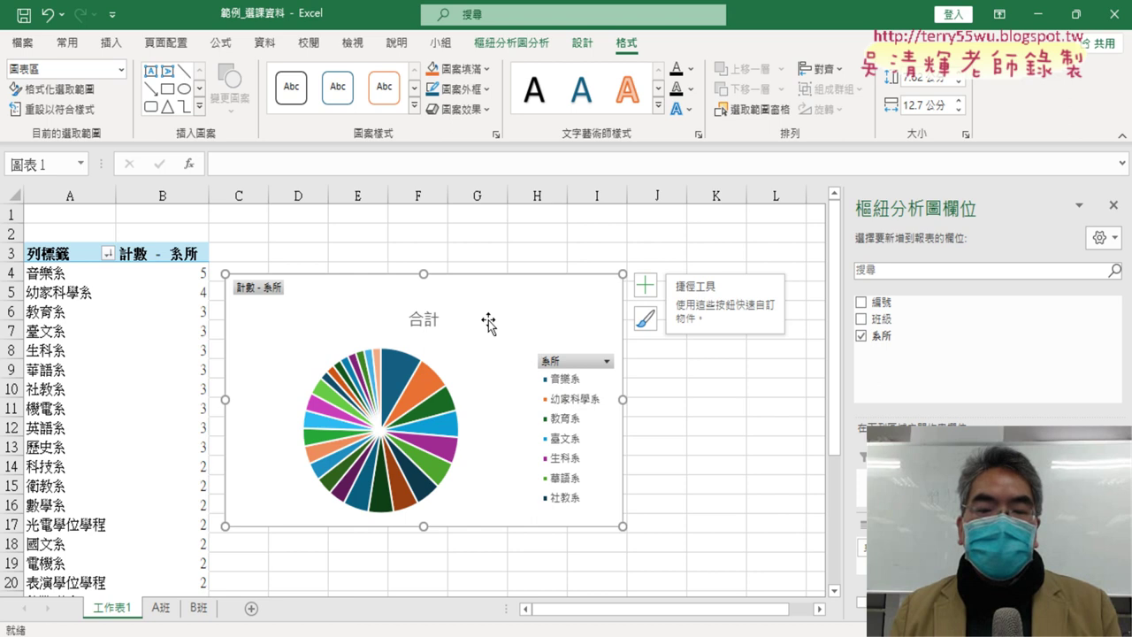
Move the new pie chart up beside the pivot table and enlarge it.
mouse_move(487, 321)
mouse_down()
mouse_move(498, 276)
mouse_move(473, 249)
mouse_up()
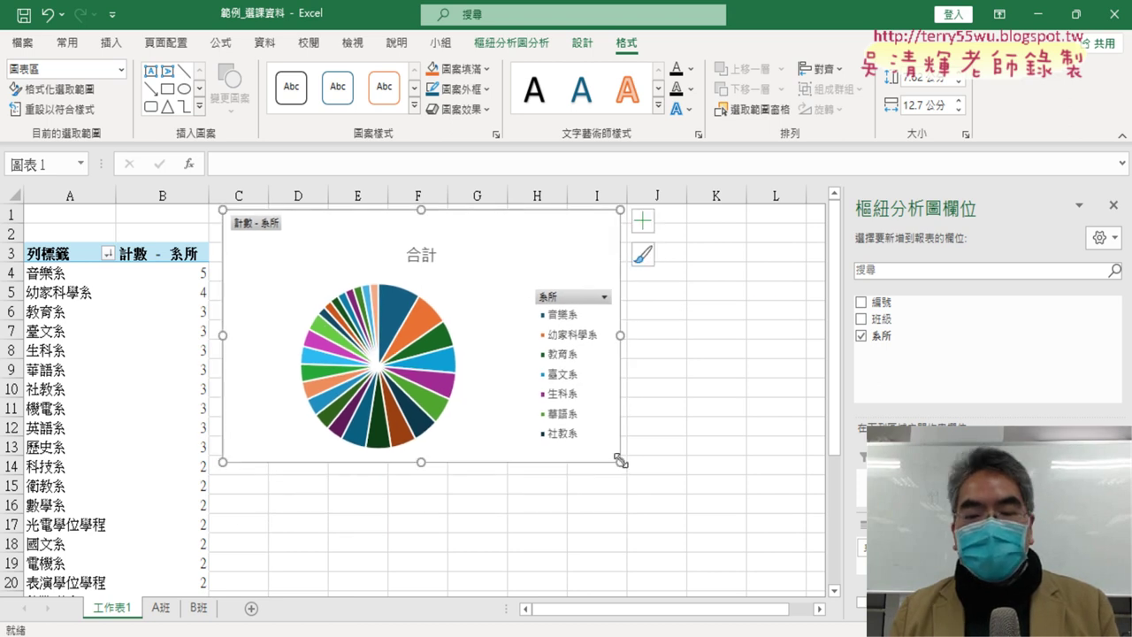
drag(620, 461, 775, 510)
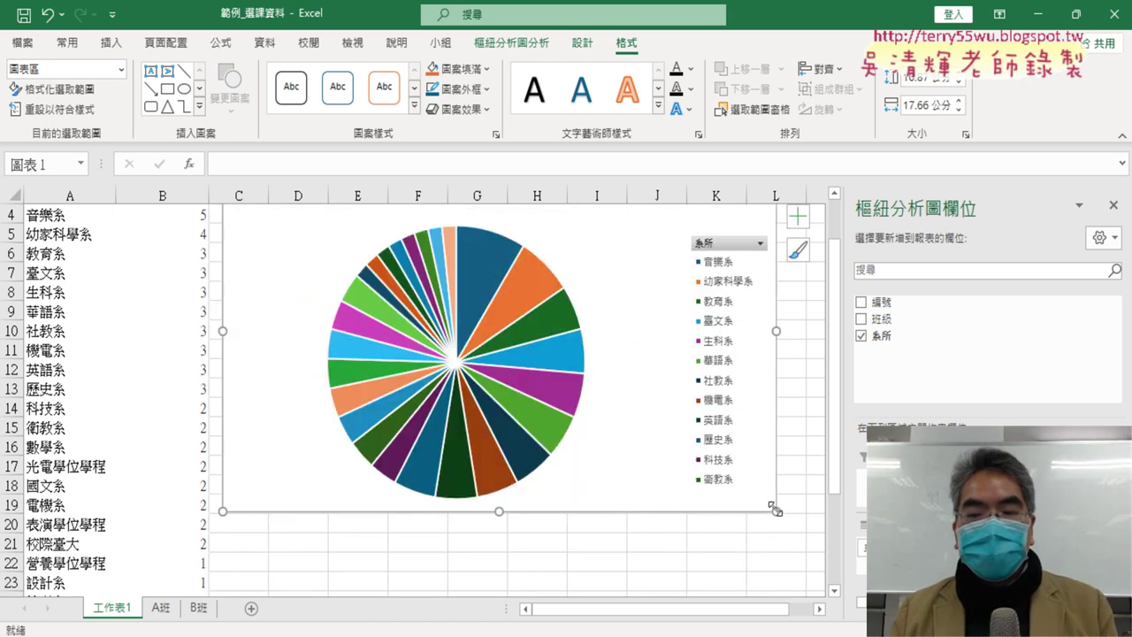
scroll(681, 393, up, 1)
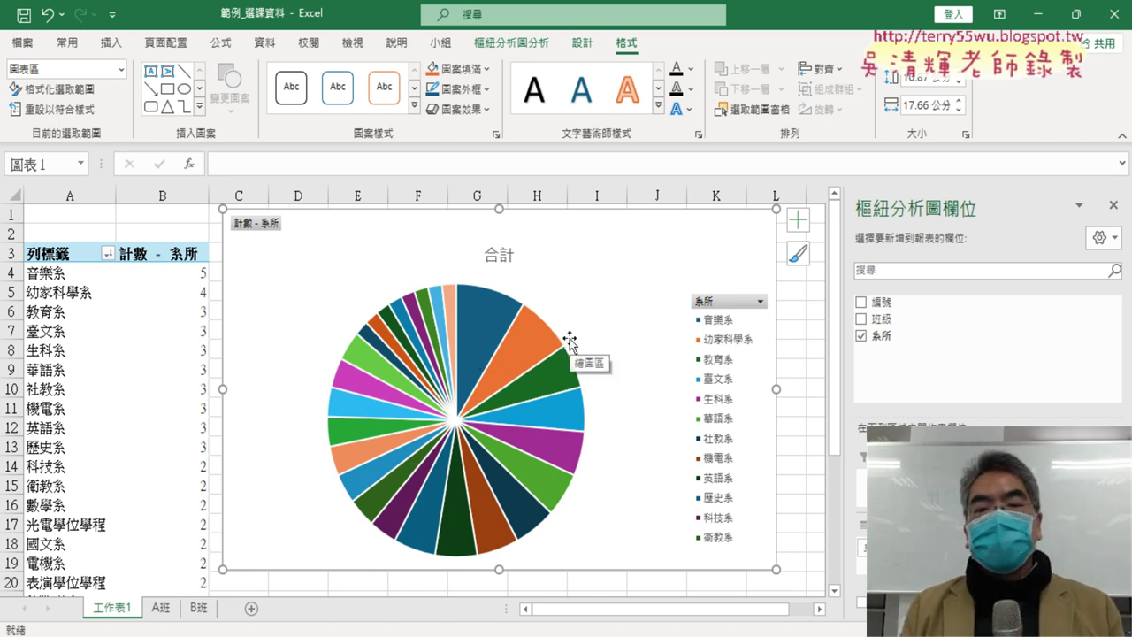
Retitle the chart 系所佔比圖, choosing 佔 from the IME candidates.
click(494, 256)
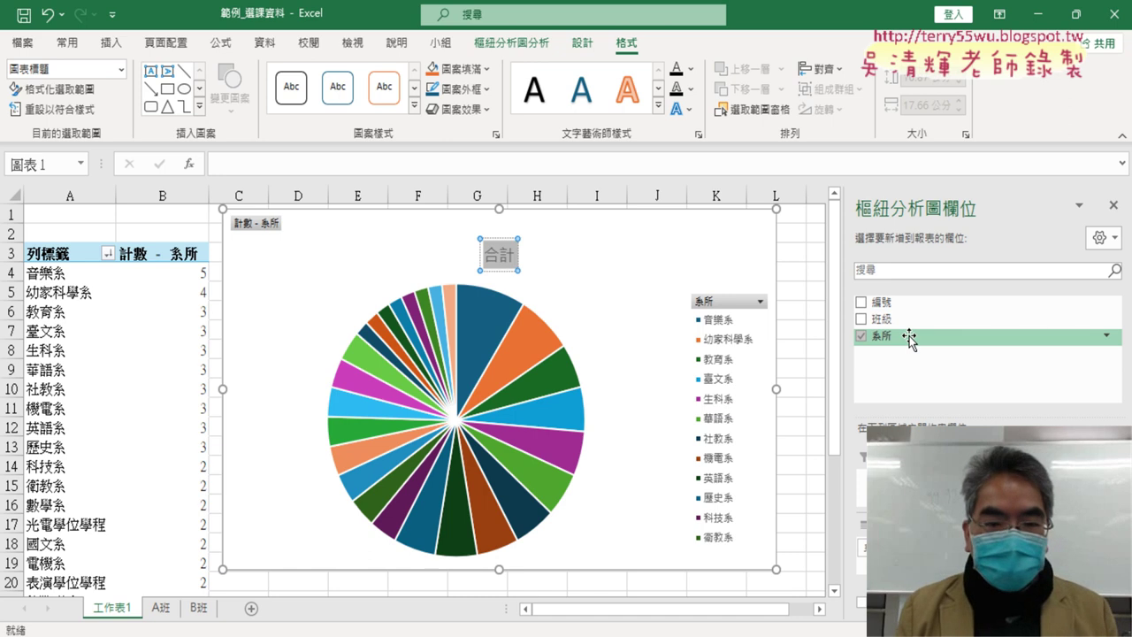
text(系)
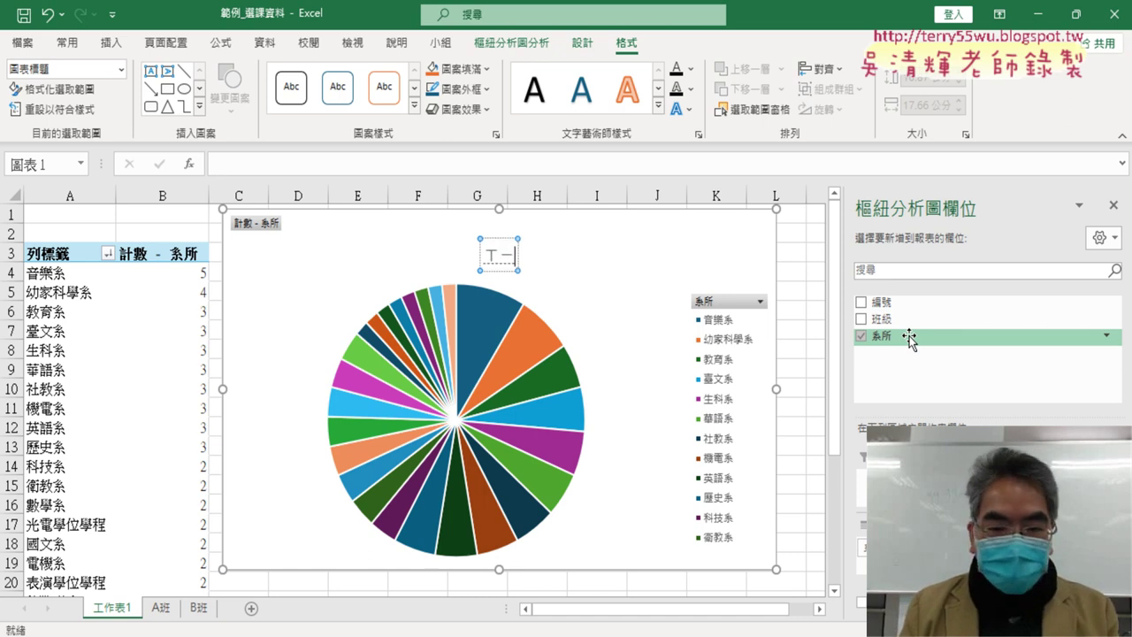
text(所)
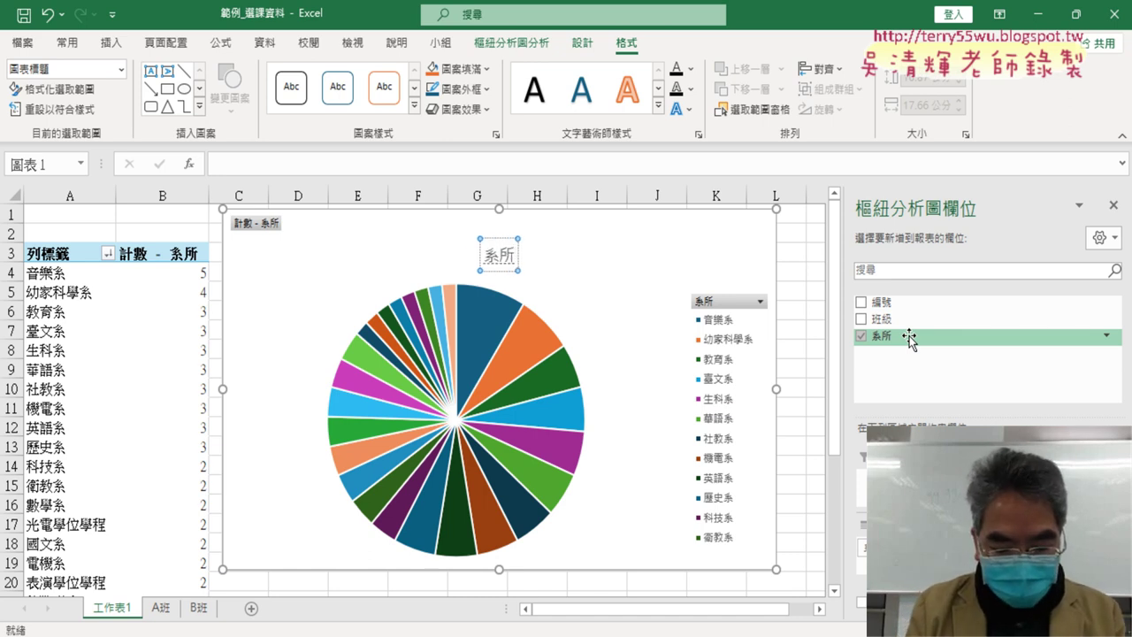
text(占)
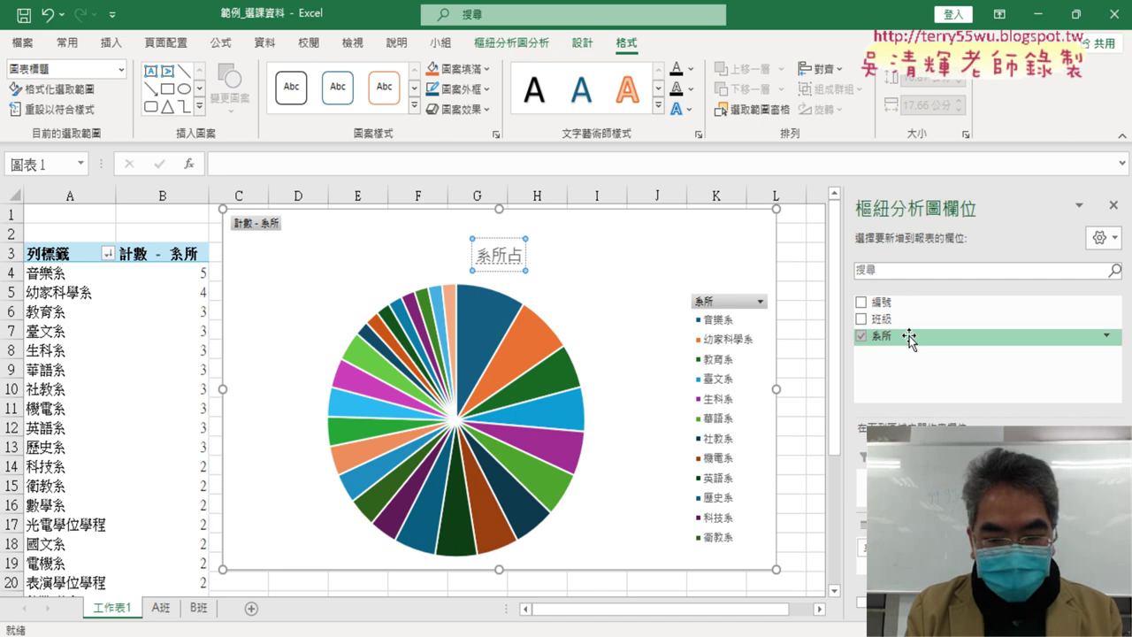
text(比圖)
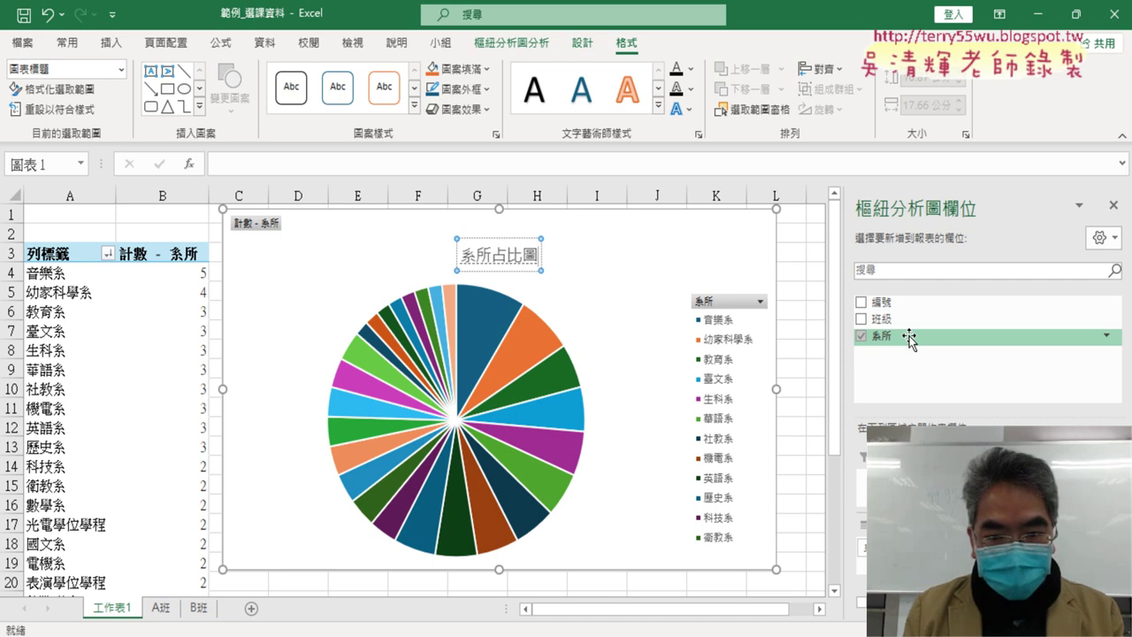
key(Down)
key(Down)
key(Down)
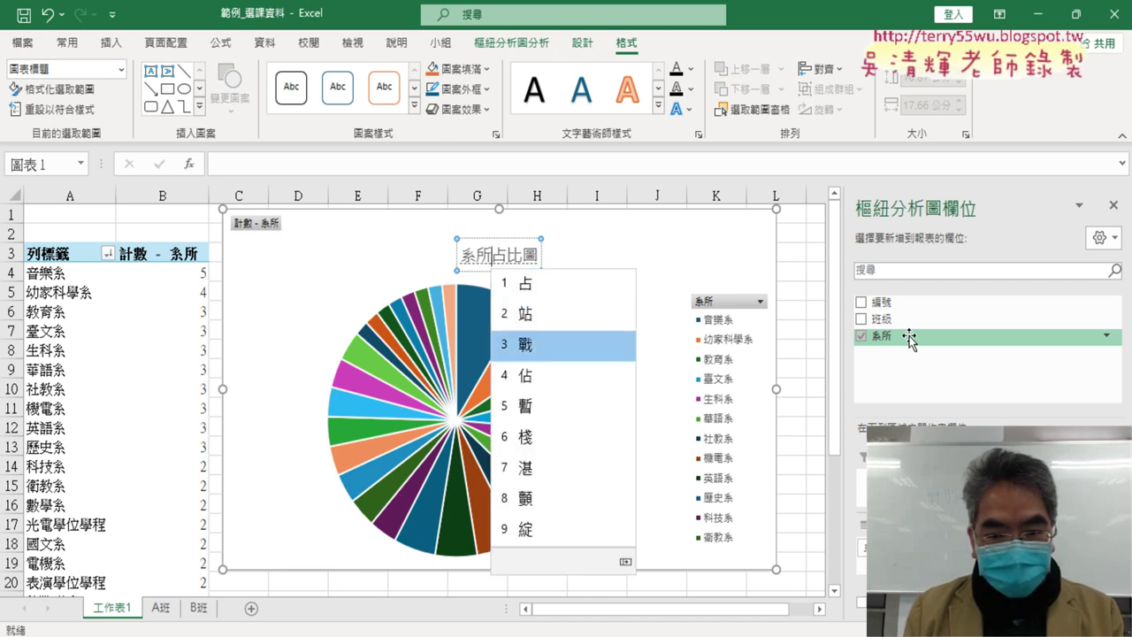
key(Return)
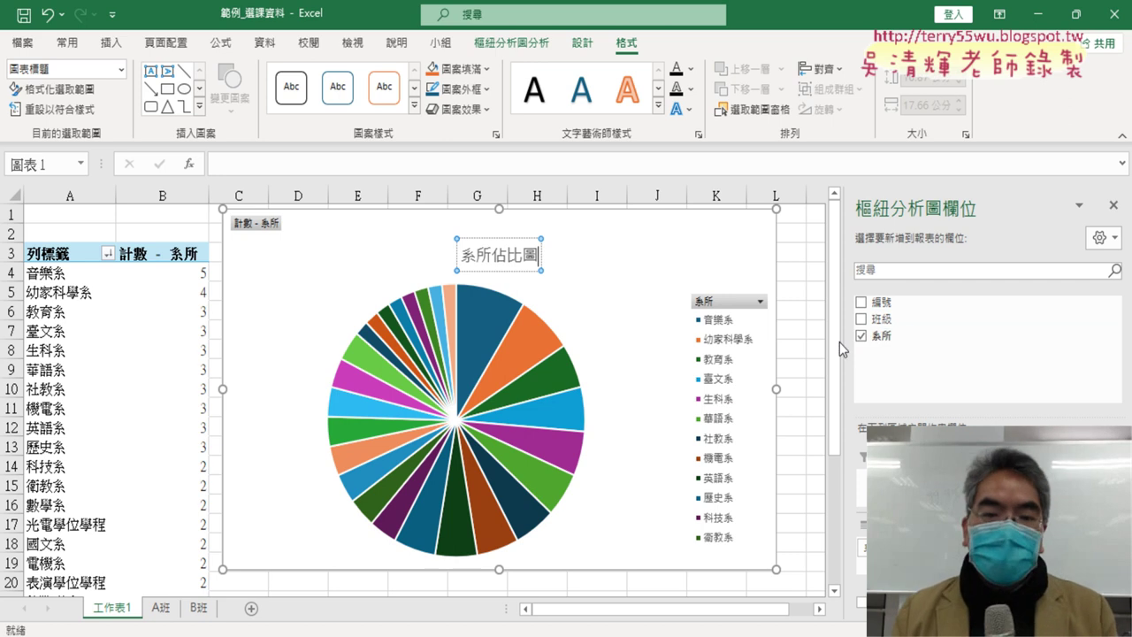
click(516, 238)
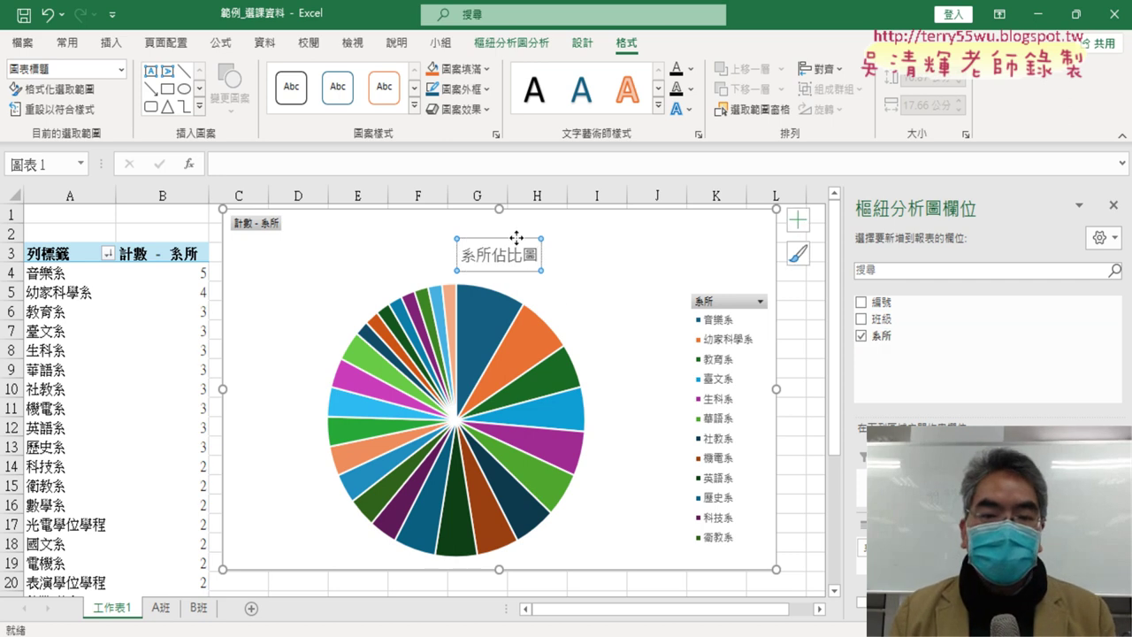
Make the 系所佔比圖 title red, bold, 20 pt and nudge it higher in the chart.
click(67, 43)
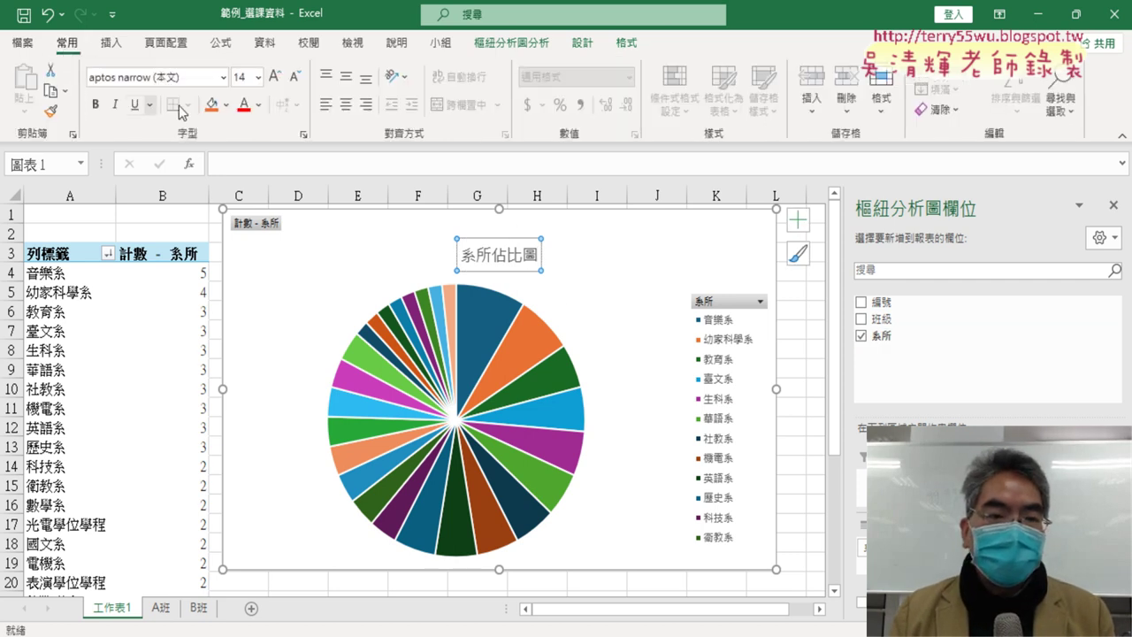
click(246, 108)
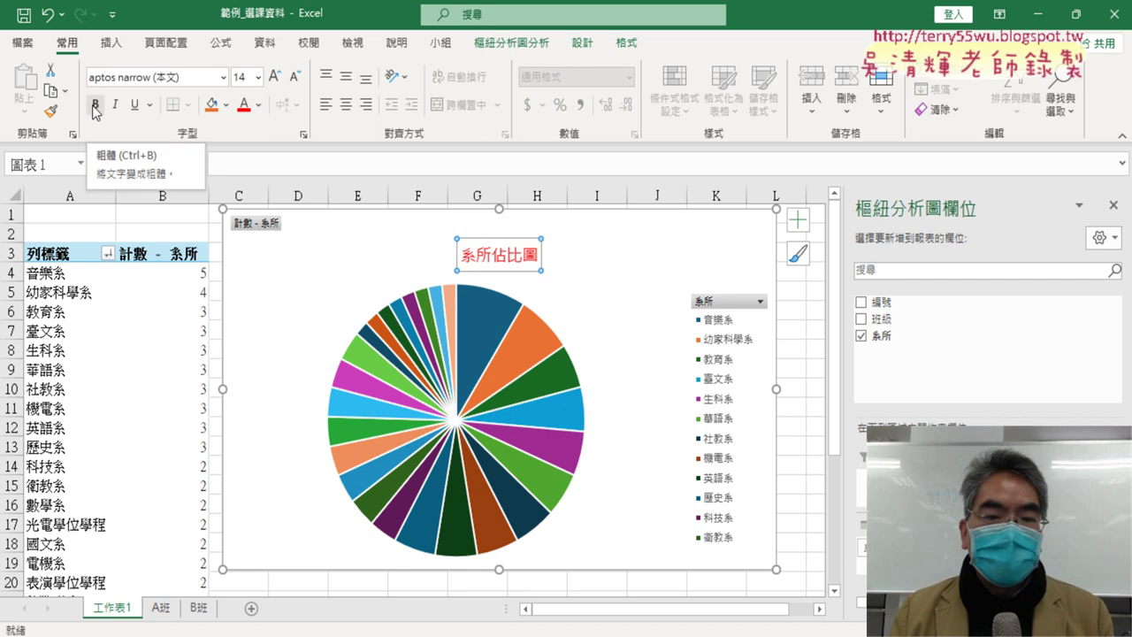
click(95, 106)
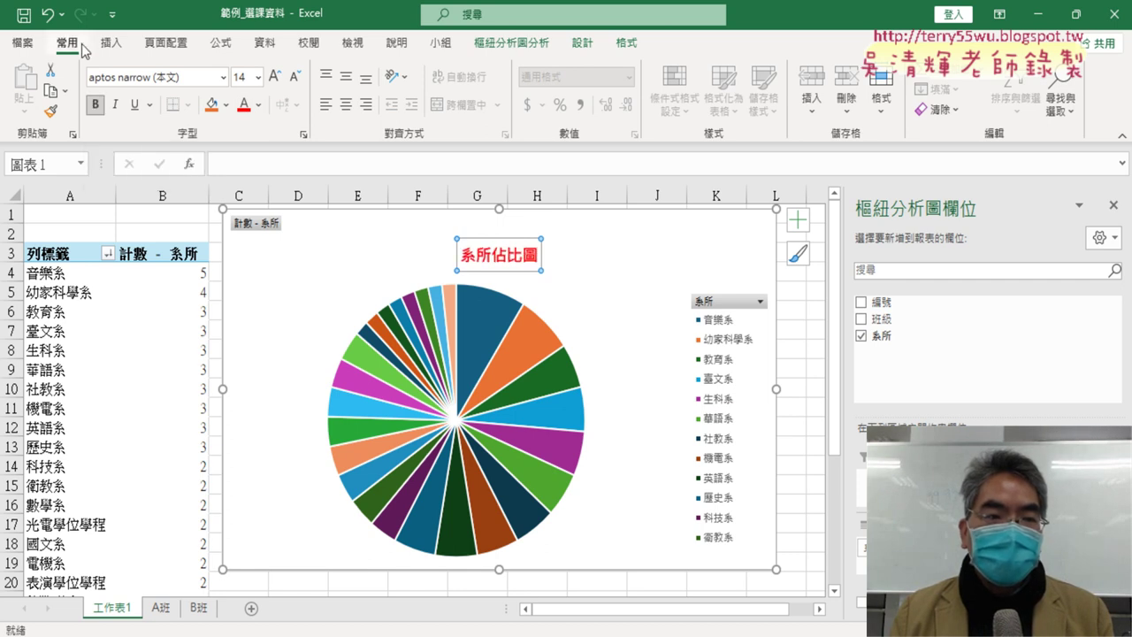
click(258, 77)
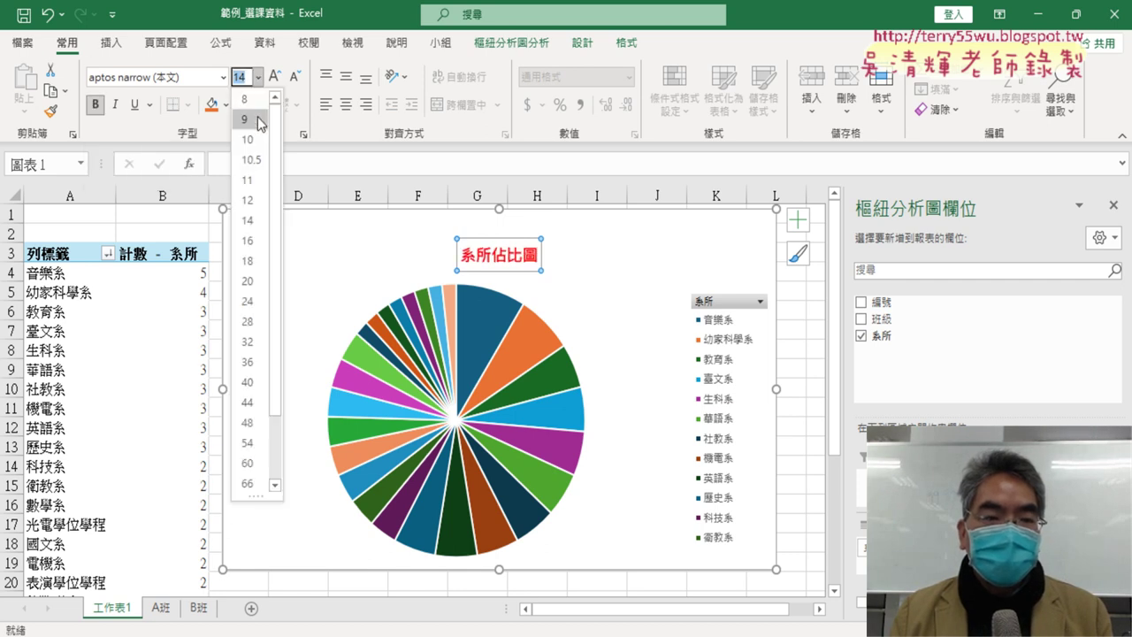
click(255, 280)
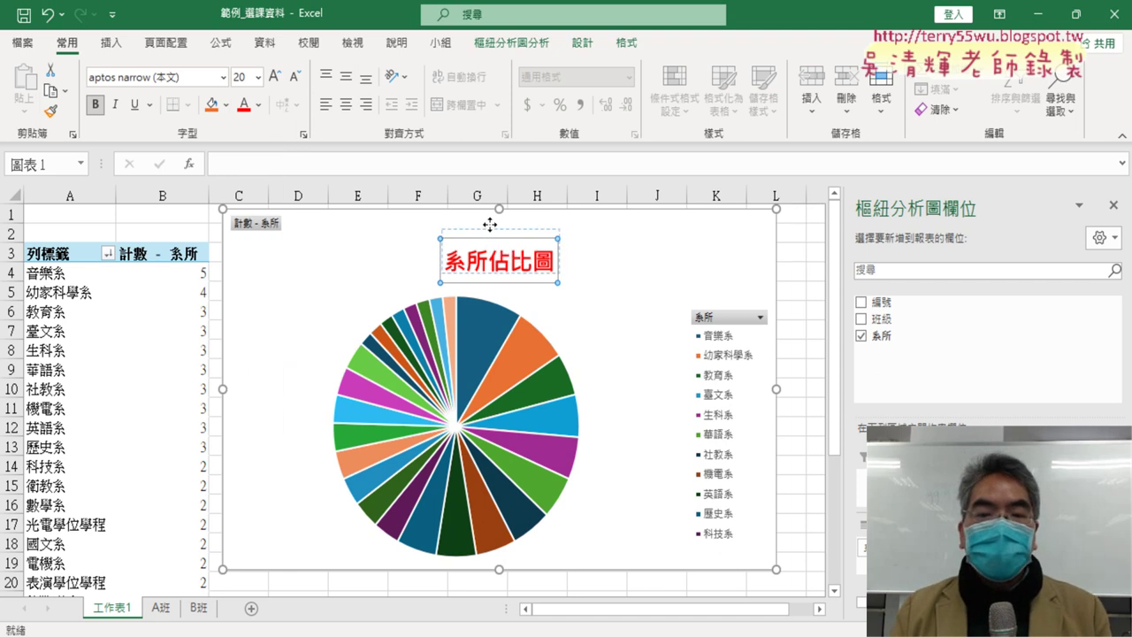
mouse_move(488, 235)
mouse_down()
mouse_move(481, 222)
mouse_move(553, 222)
mouse_up()
click(643, 257)
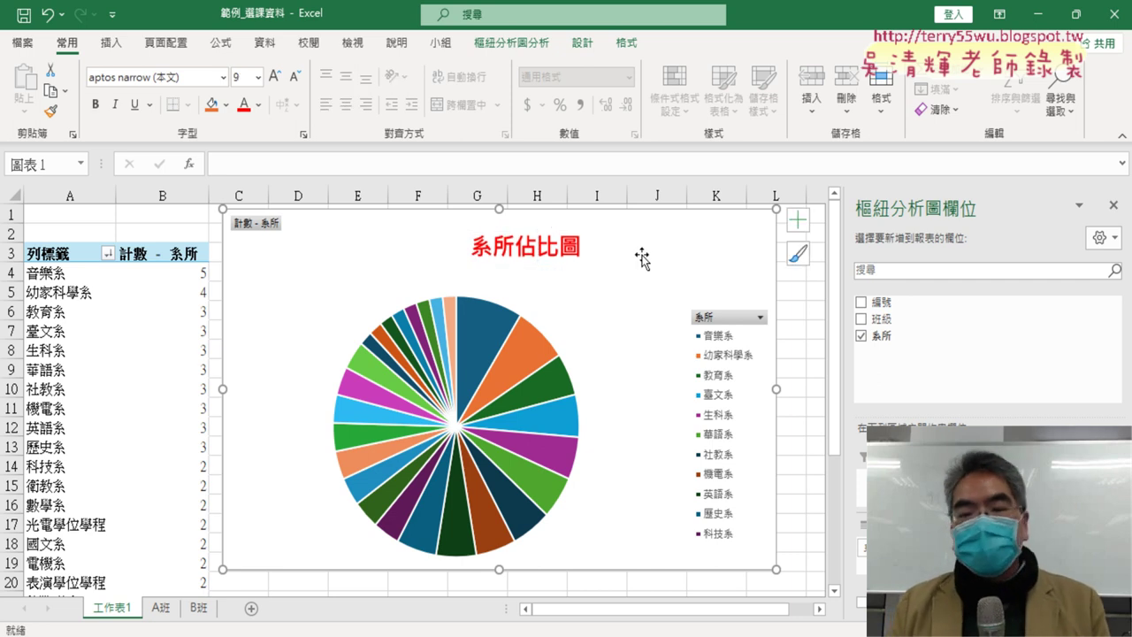
Add data callouts to the pie showing each 系所 name and percentage, like 音樂系 9%.
click(485, 337)
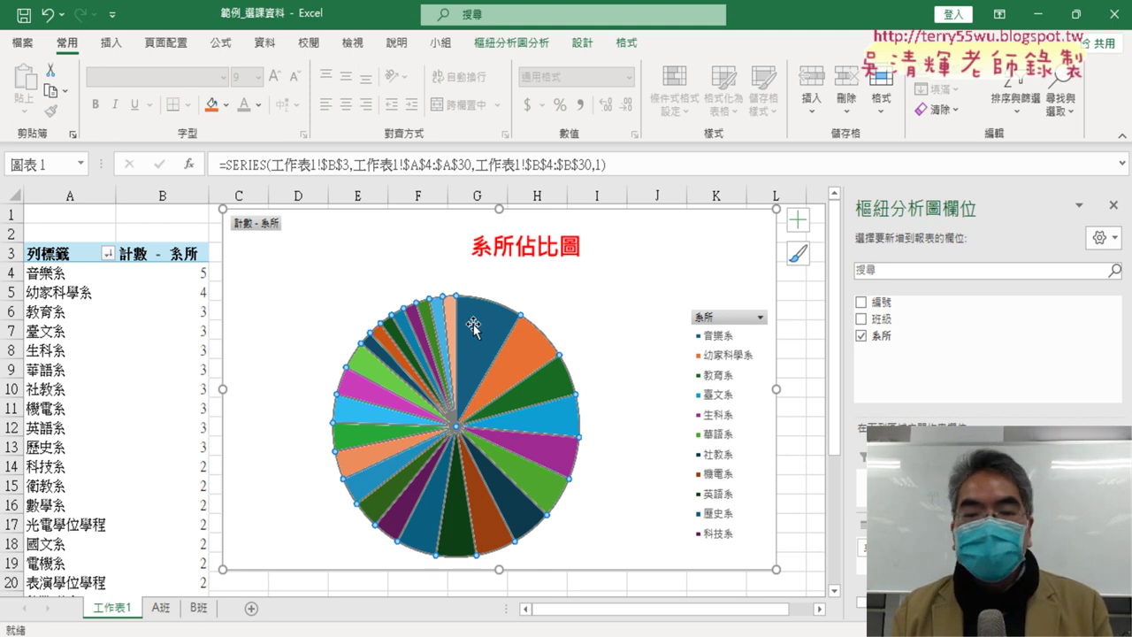
click(610, 336)
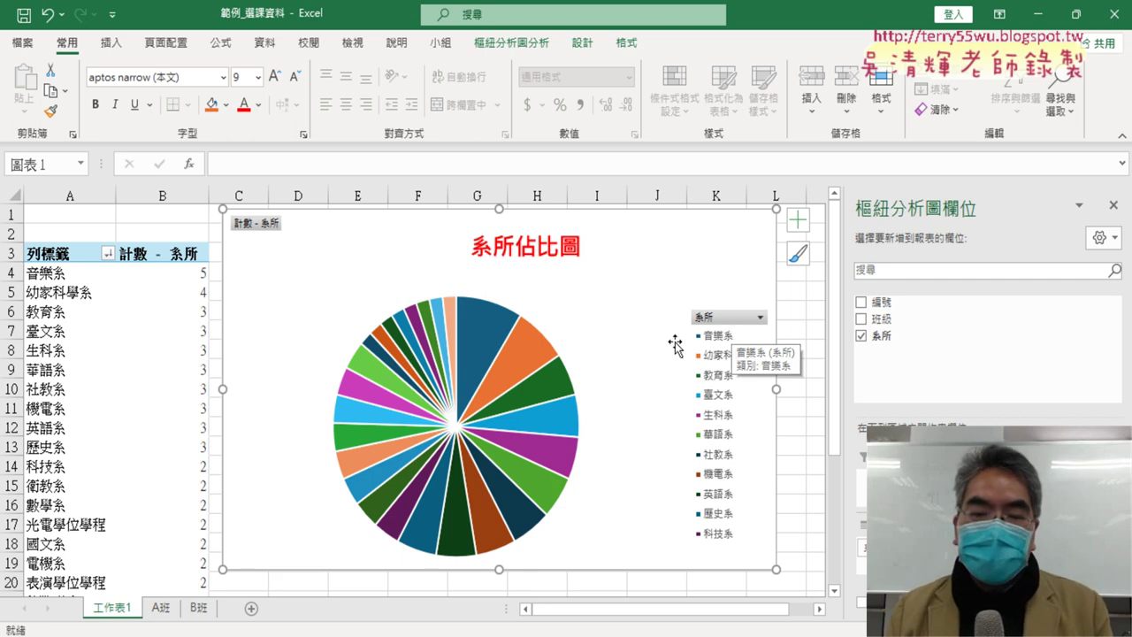
right_click(478, 337)
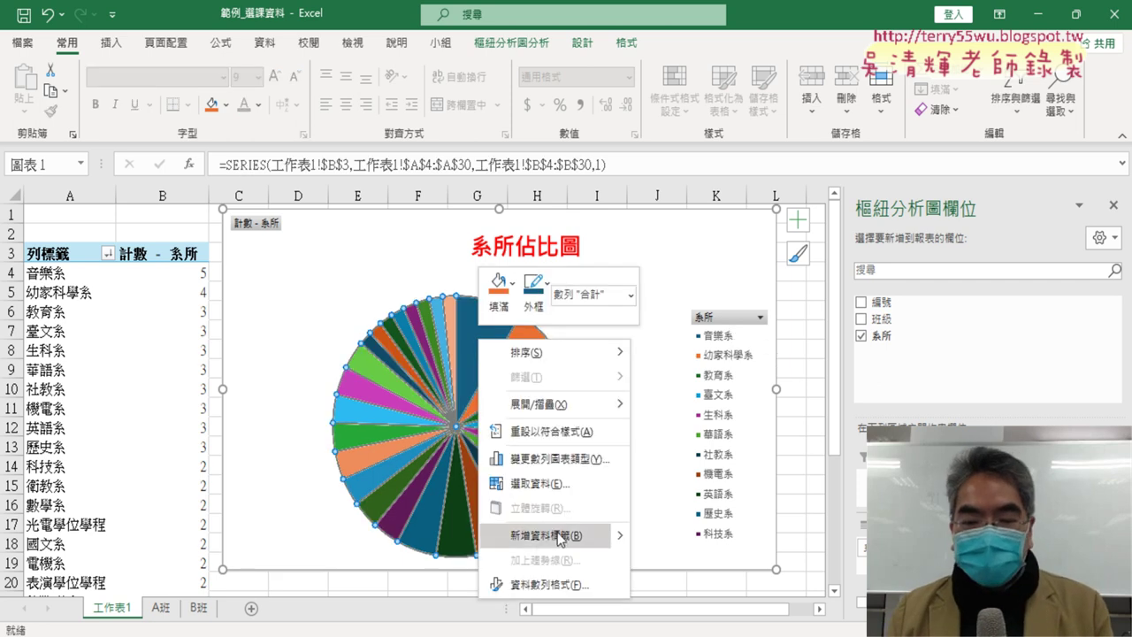
mouse_move(620, 535)
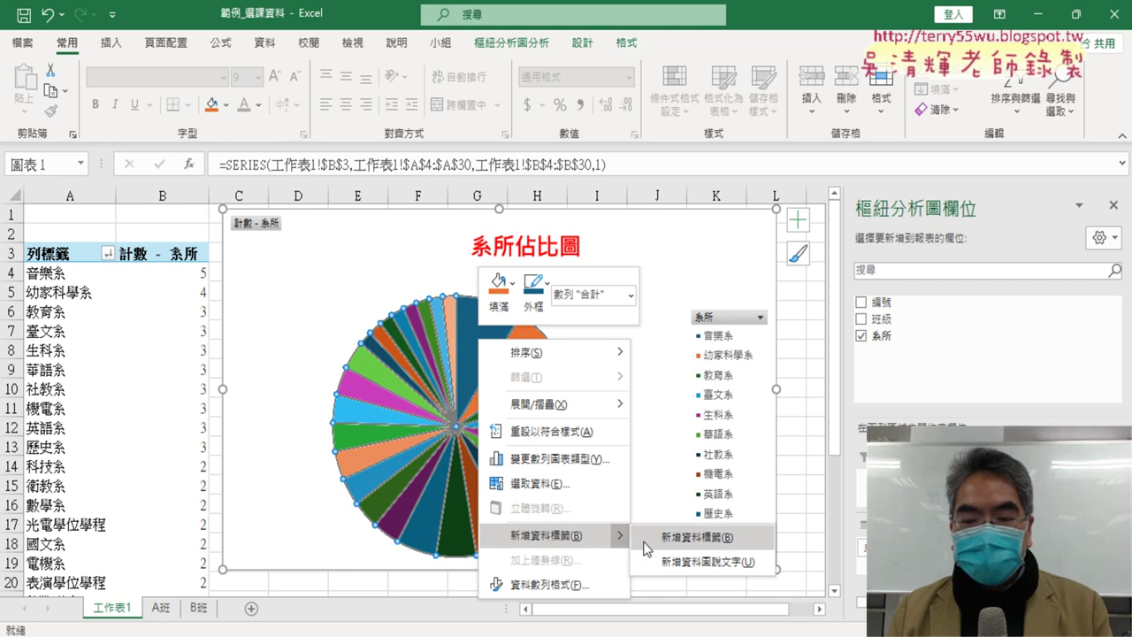
click(718, 564)
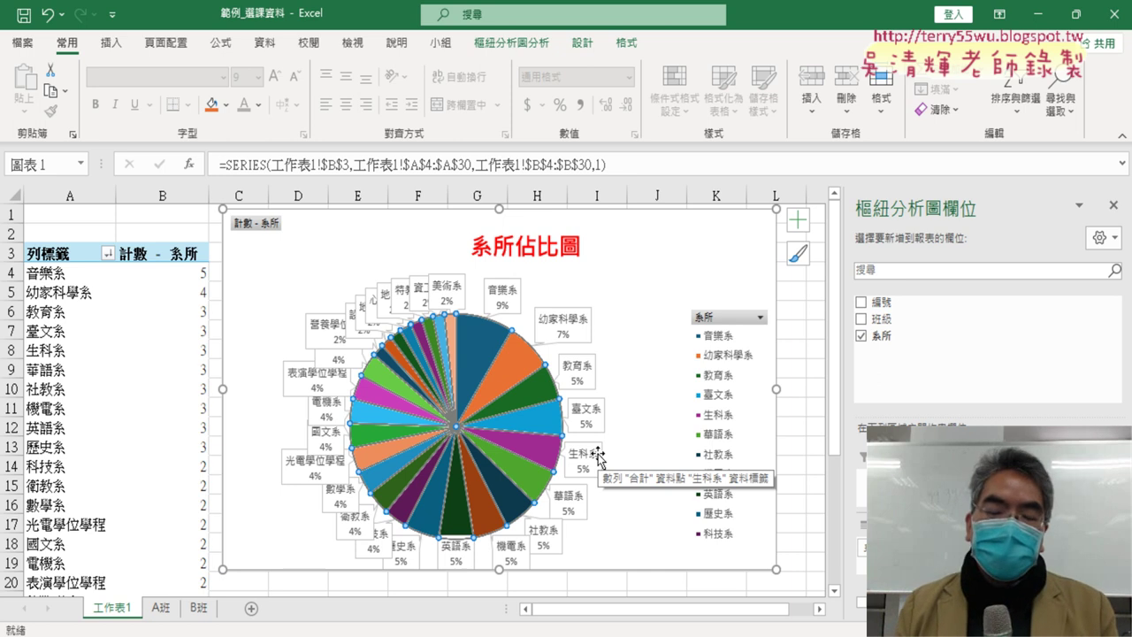
Isolate the 音樂系 data label from the others and select its text for editing.
click(506, 301)
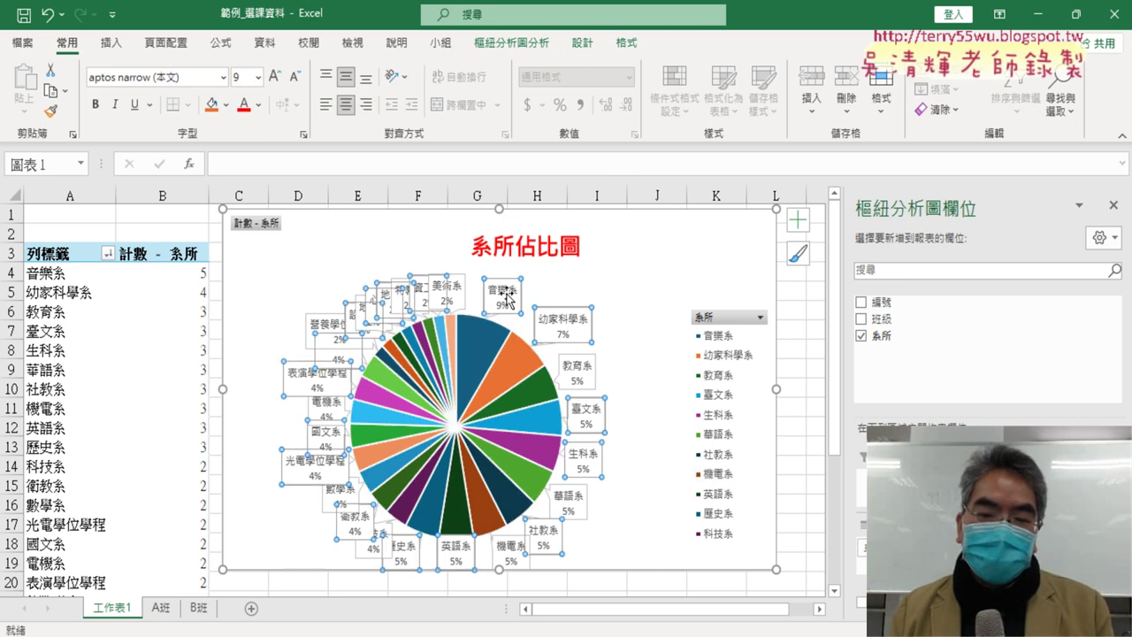
click(507, 300)
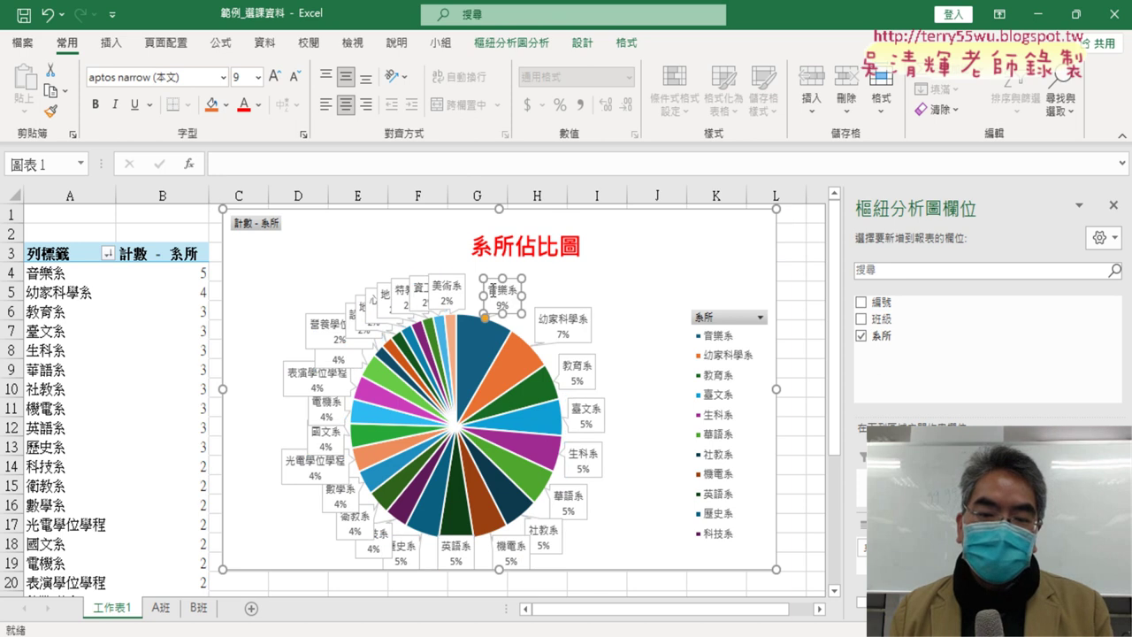
drag(488, 290, 518, 310)
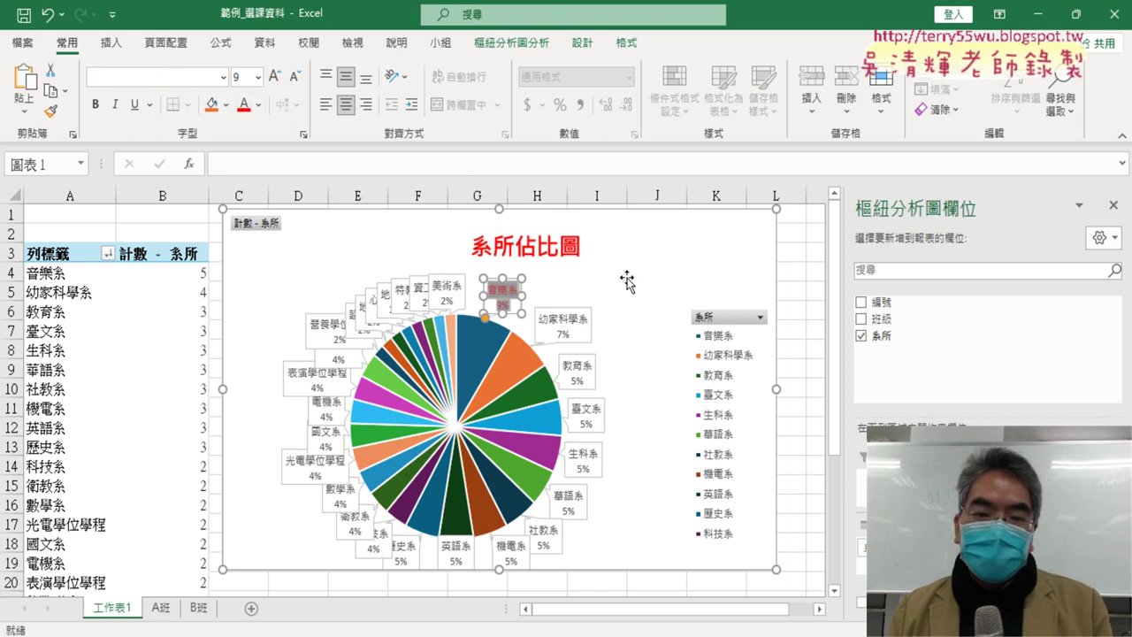
click(526, 283)
click(517, 283)
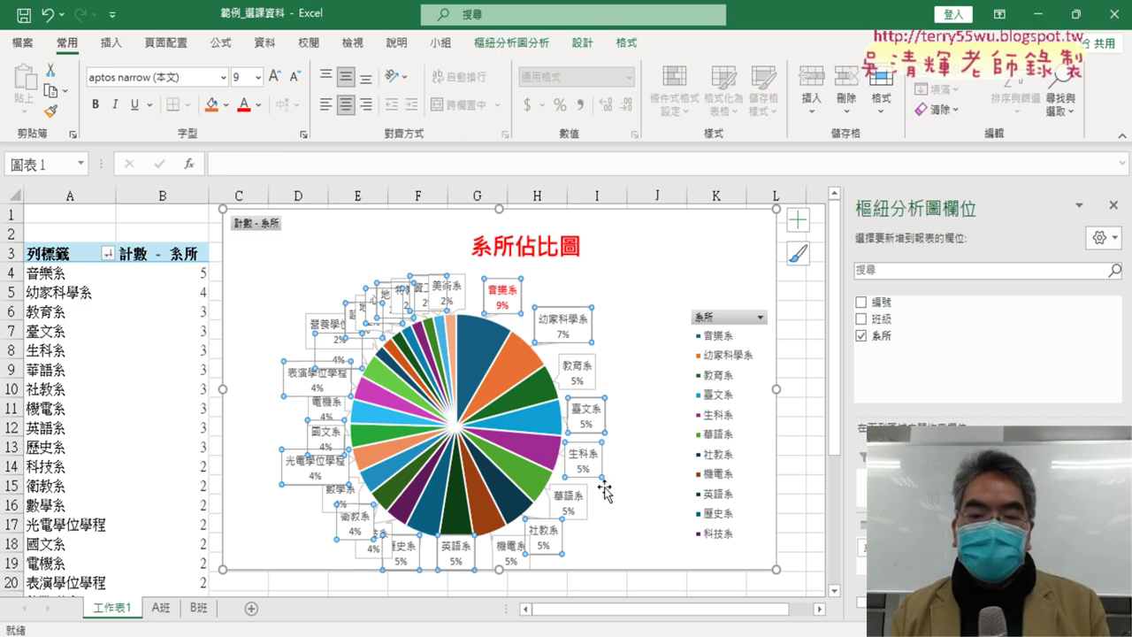
click(501, 281)
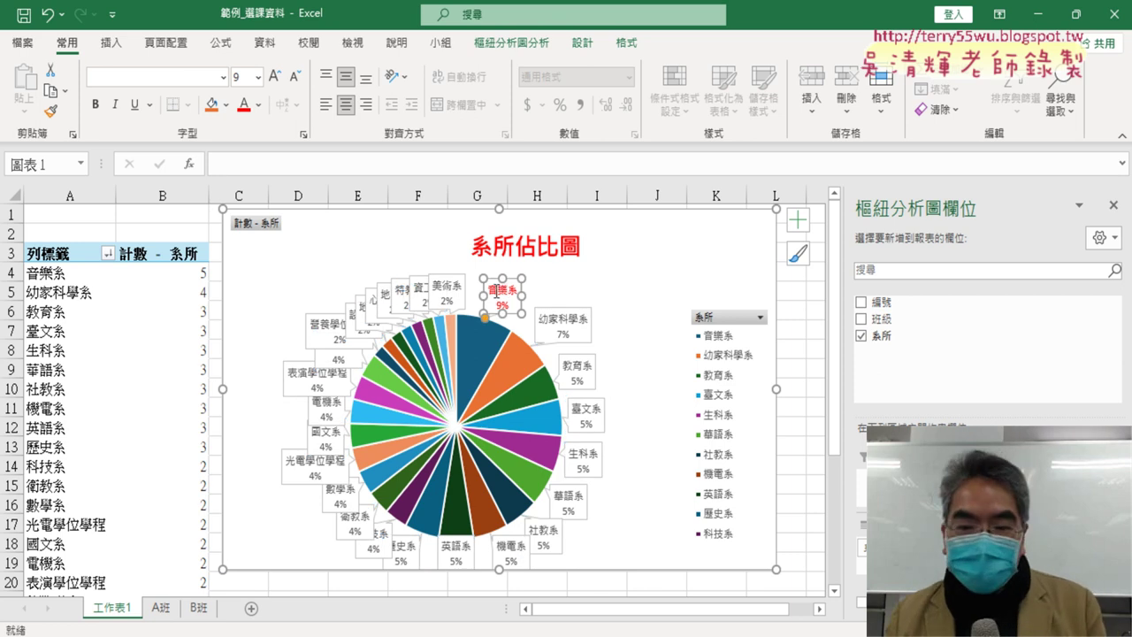
double_click(503, 287)
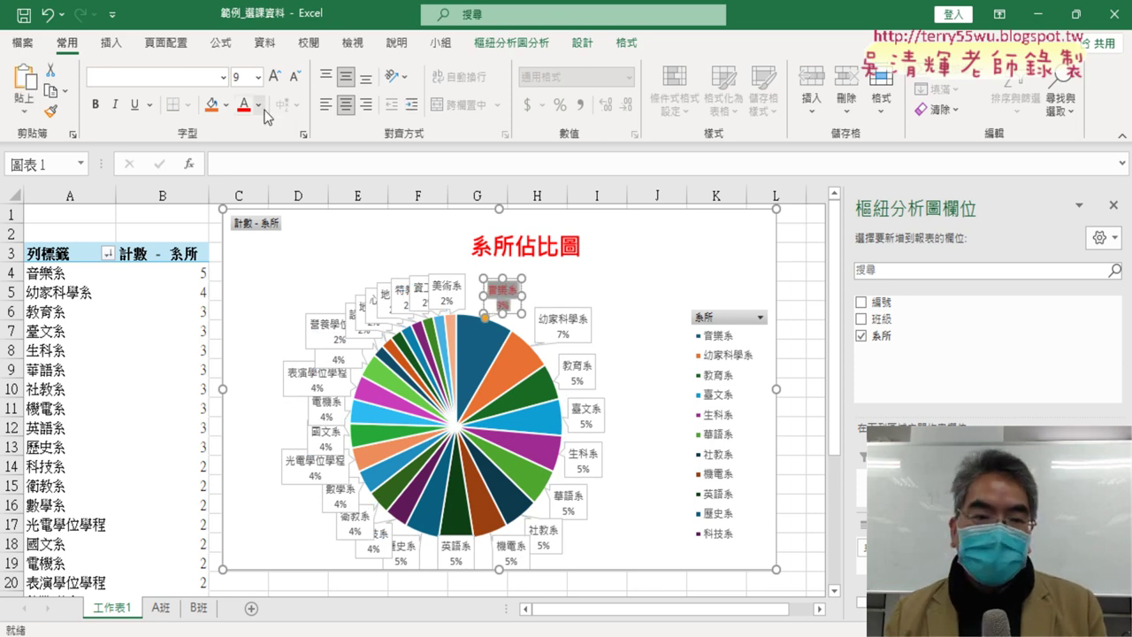
Enlarge the 音樂系 label font to 12 and move it up beneath the title.
click(272, 78)
click(272, 85)
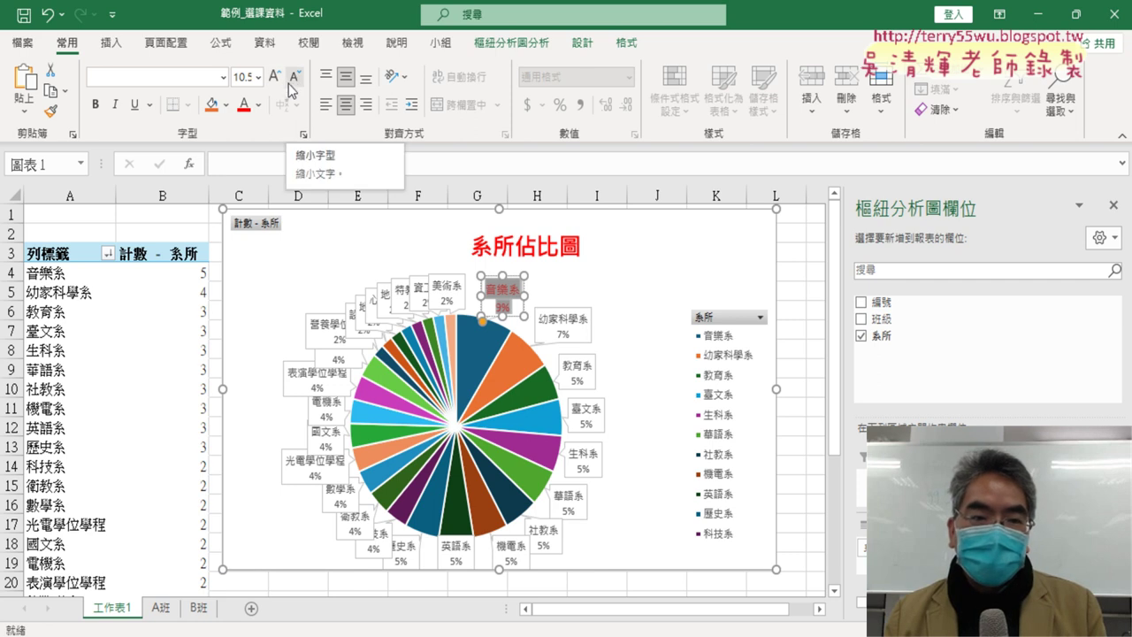
click(275, 78)
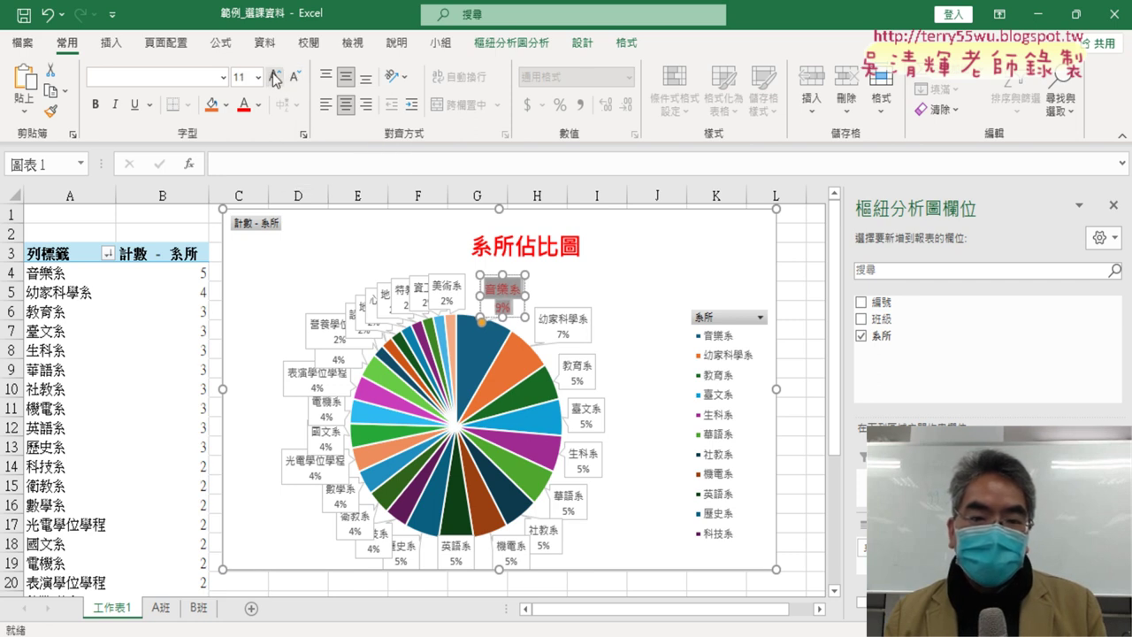
click(275, 78)
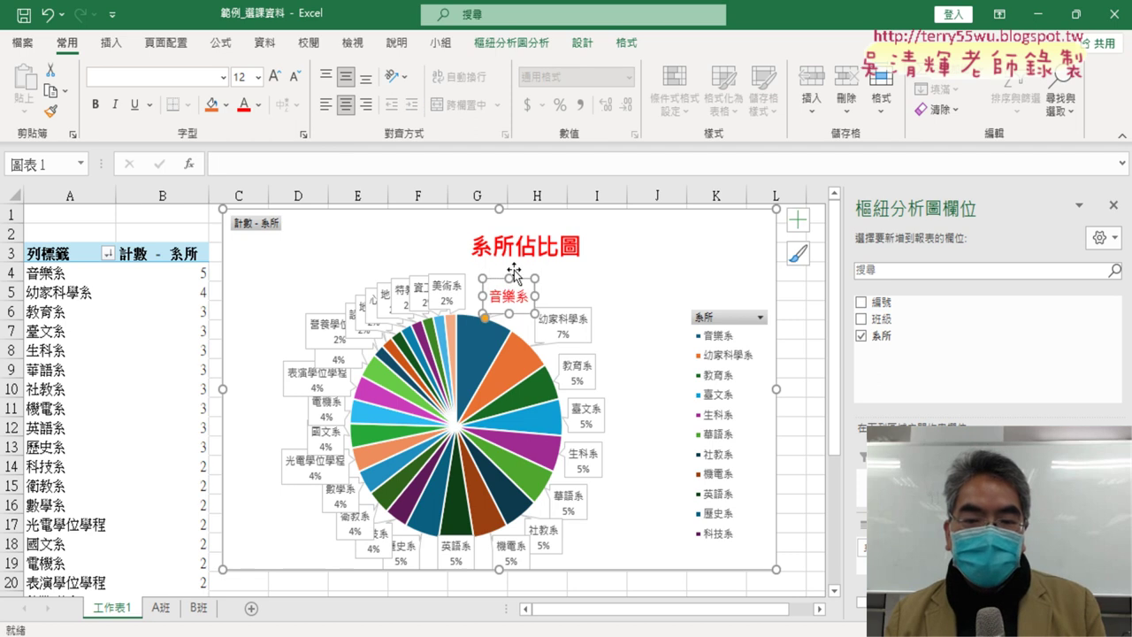
drag(523, 280, 525, 267)
click(663, 288)
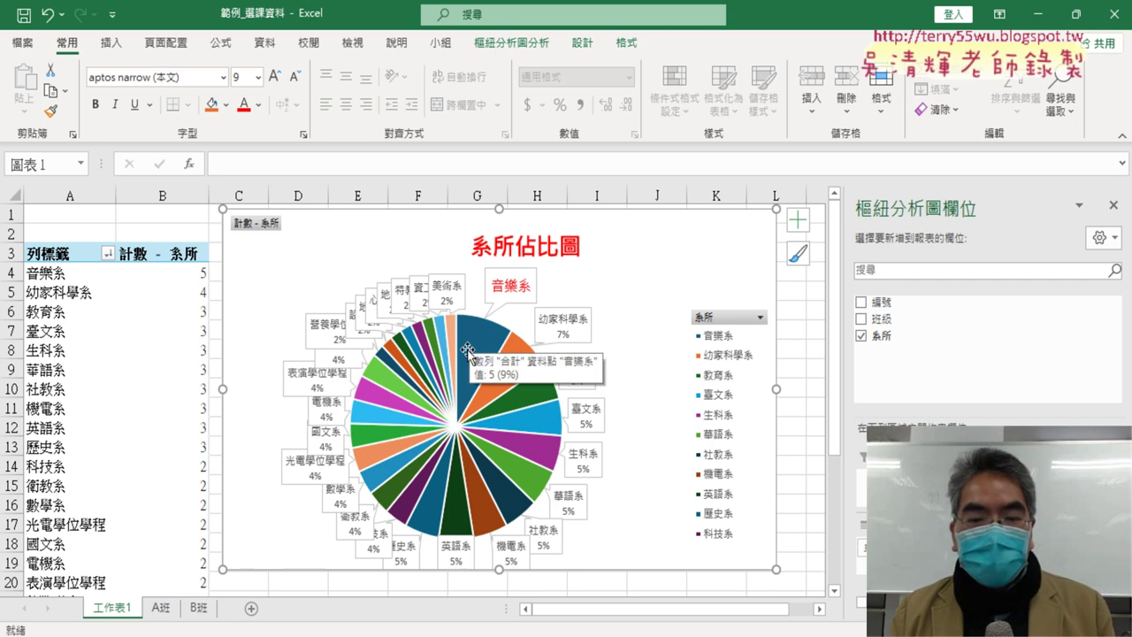
Select only the 音樂系 slice of the pie.
mouse_move(480, 354)
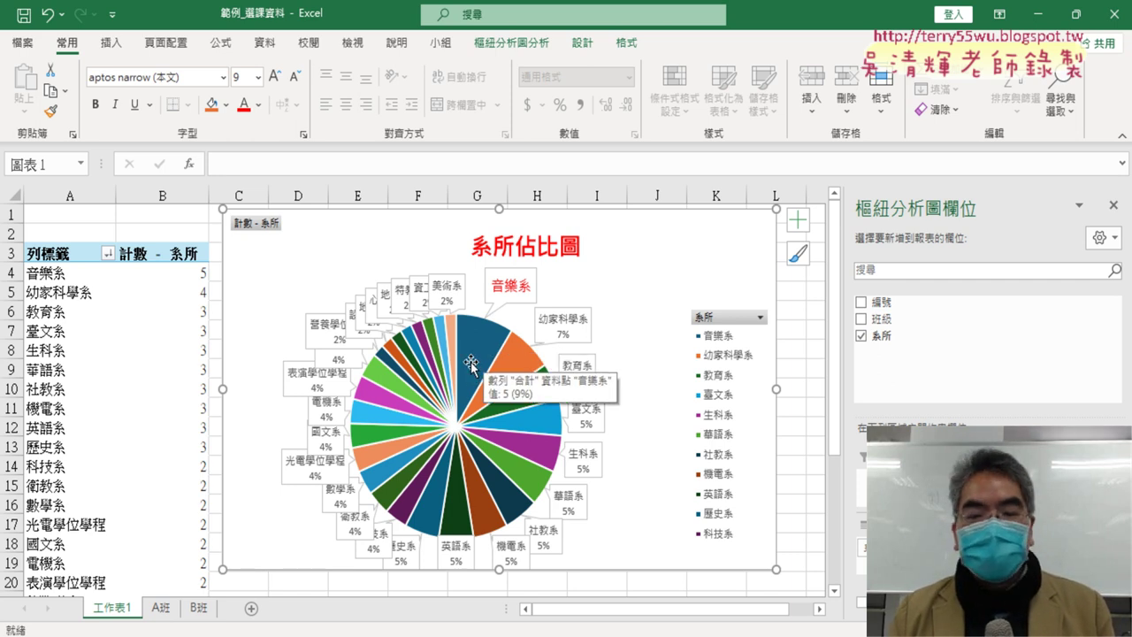
click(479, 352)
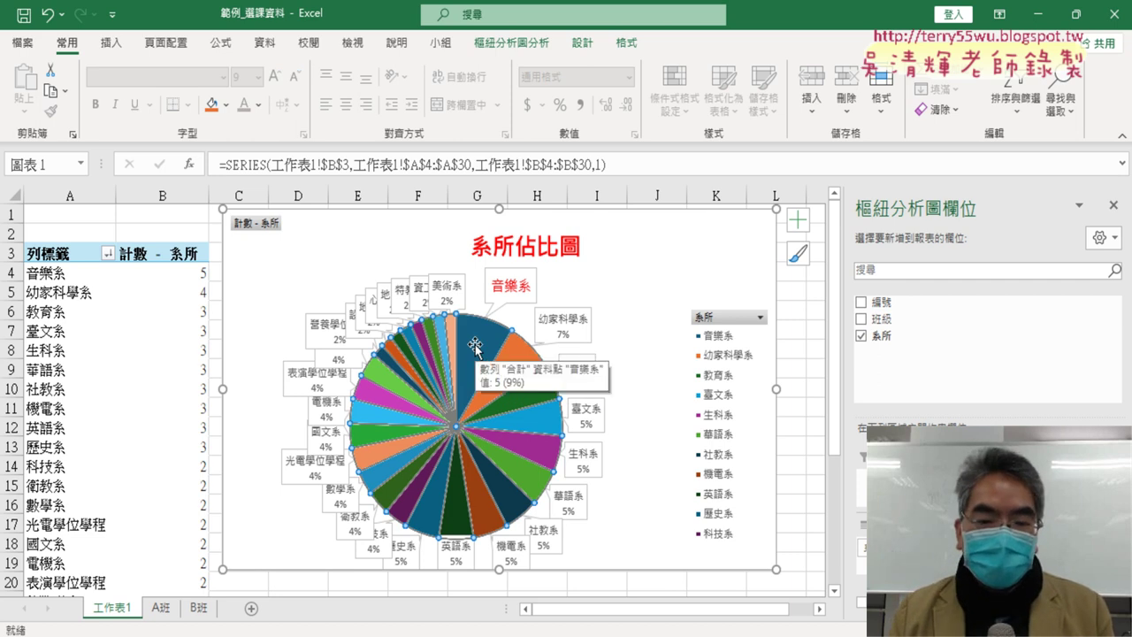
click(476, 346)
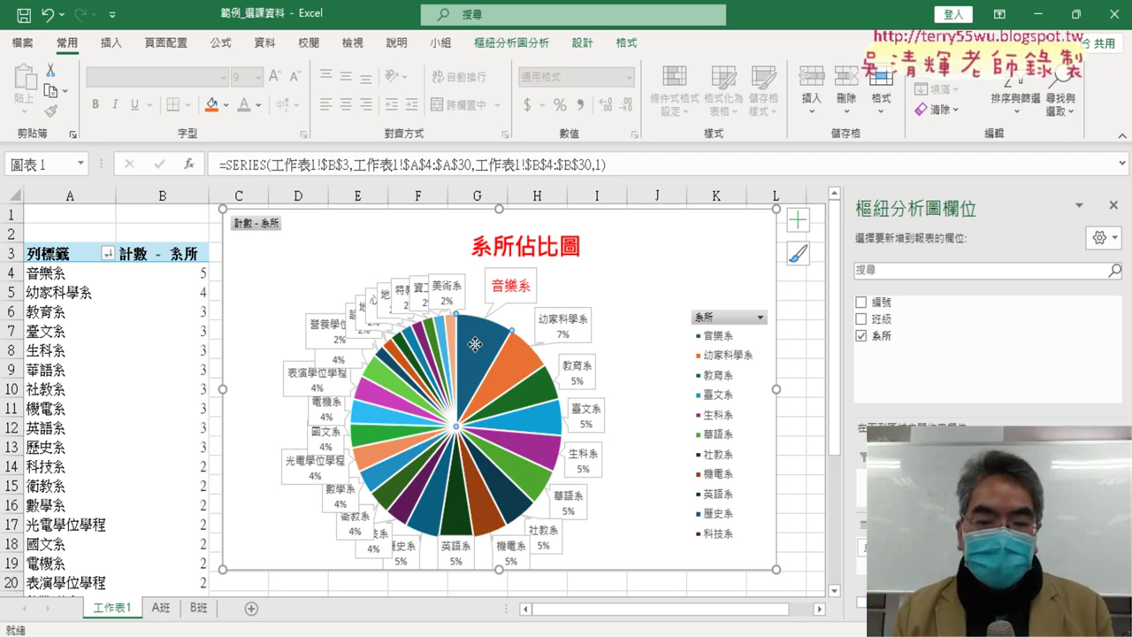
Explode the 音樂系 slice outward from the pie, readjusting how far it sits out.
drag(474, 343, 483, 334)
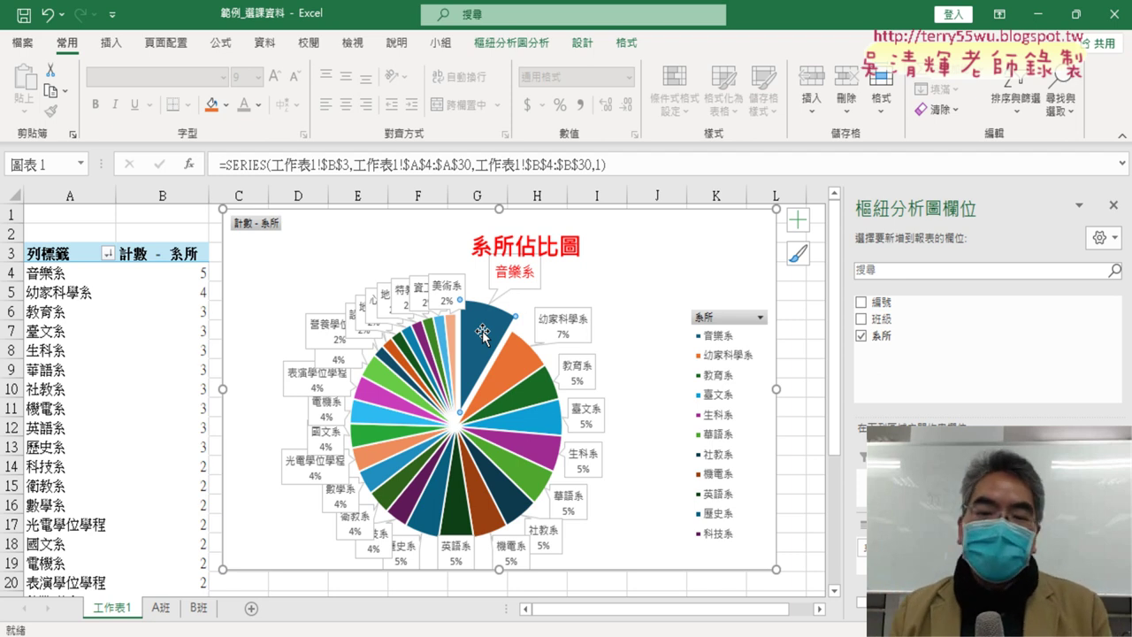
drag(483, 331, 473, 375)
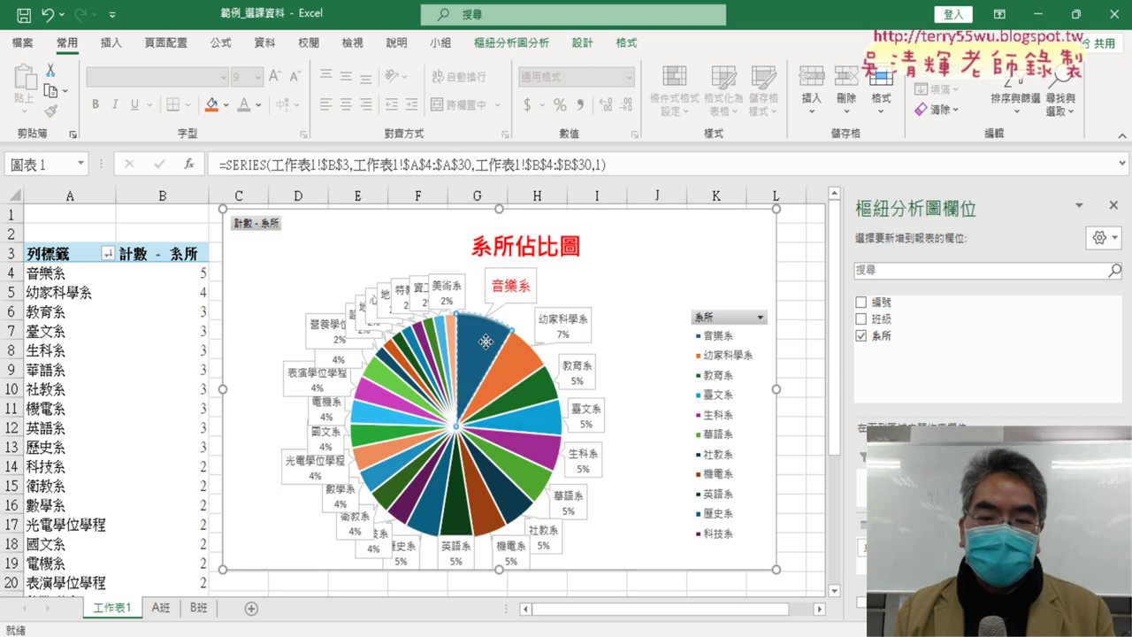
drag(474, 376, 492, 345)
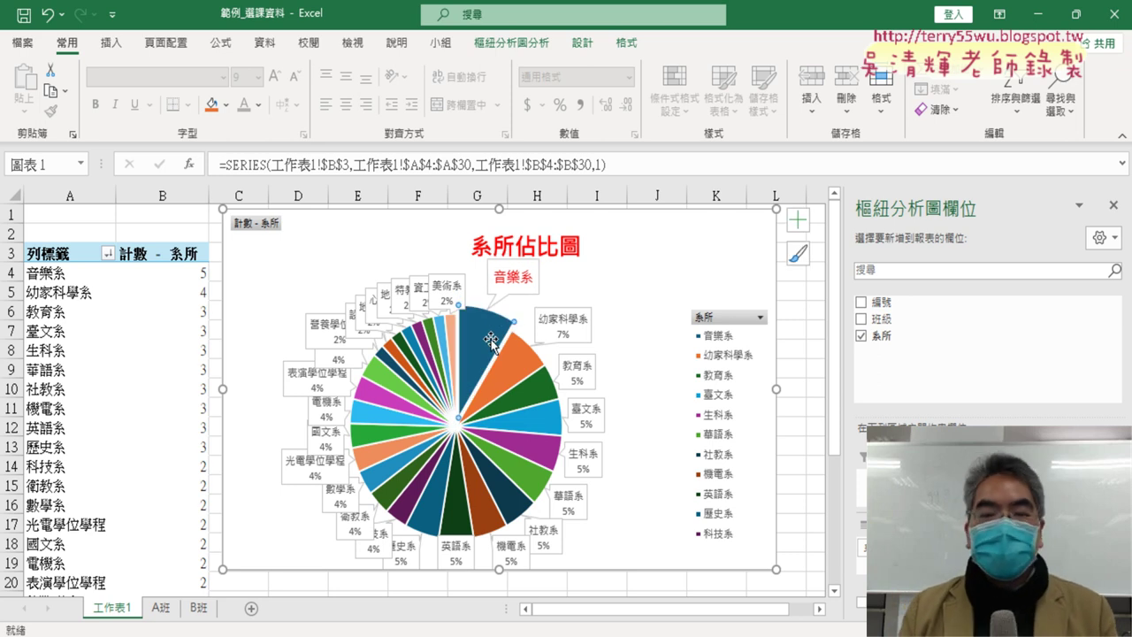
click(659, 345)
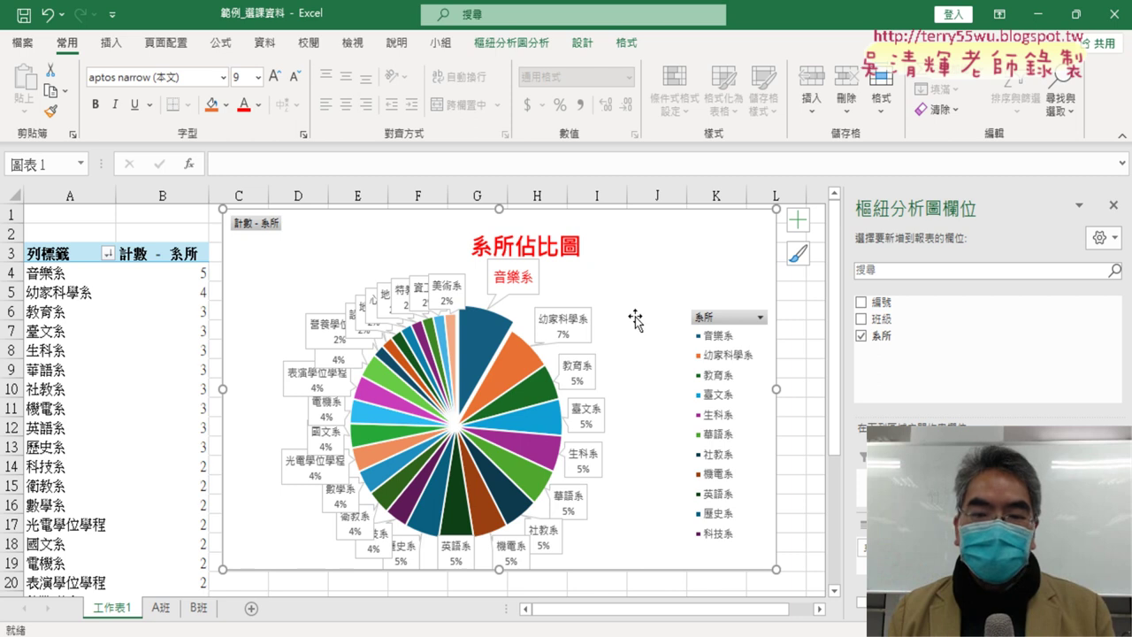
Reposition and enlarge the pivot chart so the legend lists down to 衛教系 and 數學系.
drag(643, 329, 645, 308)
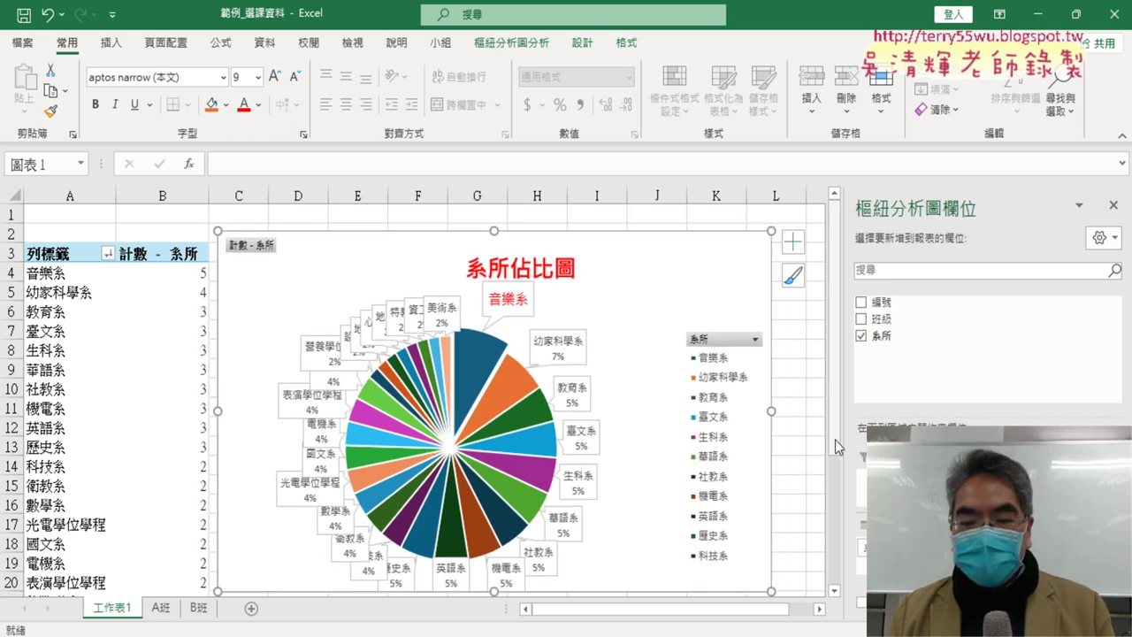
drag(835, 440, 838, 474)
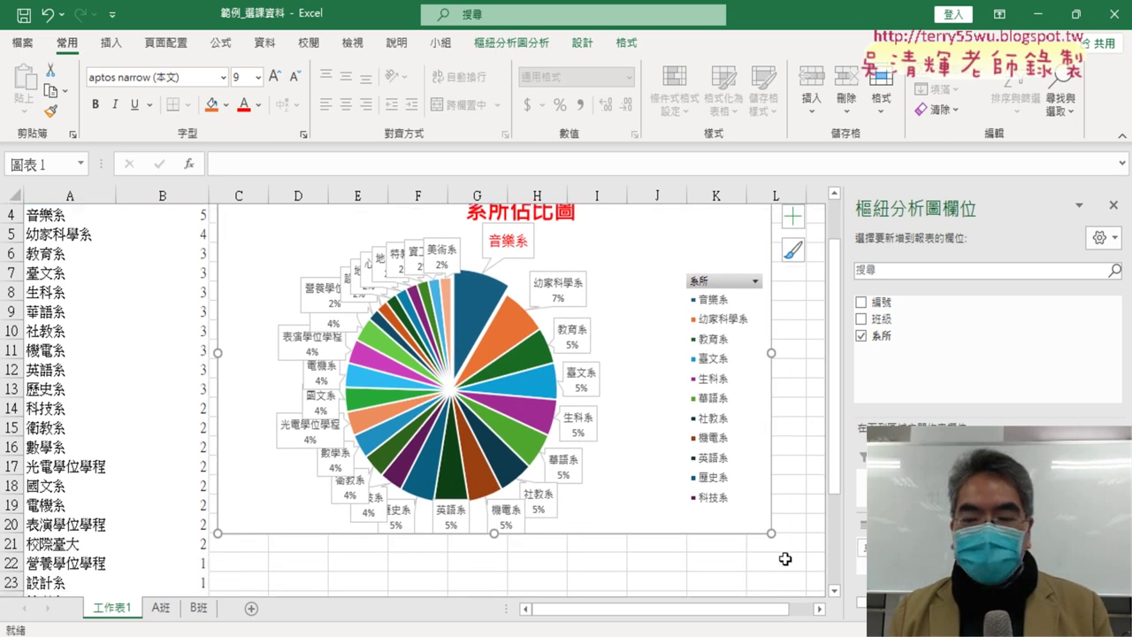
drag(772, 532, 801, 569)
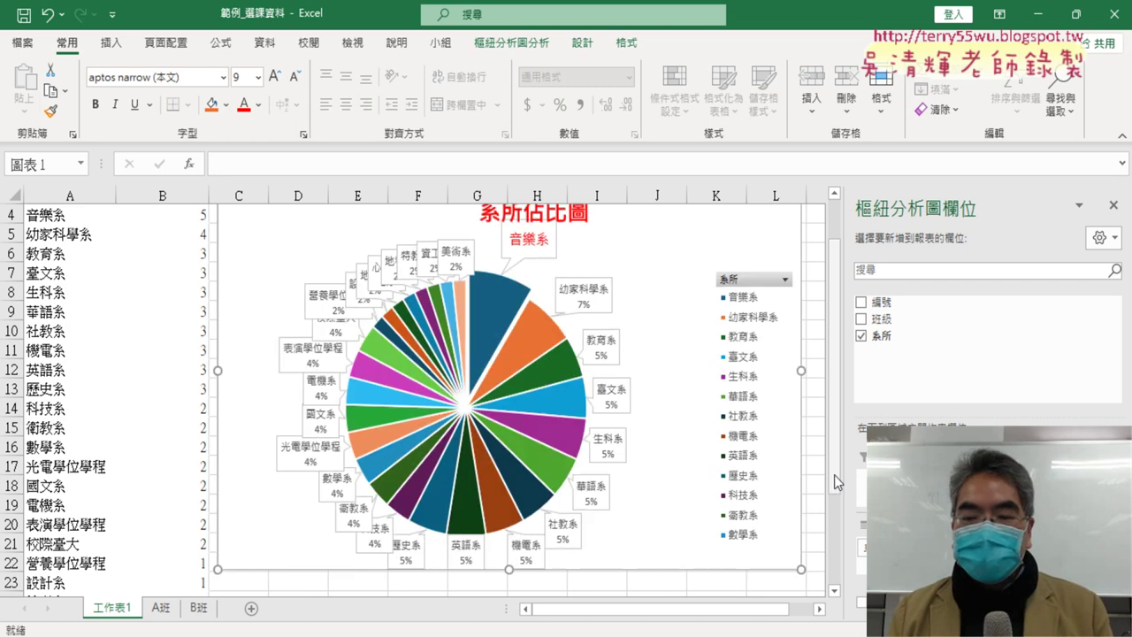
scroll(835, 455, up, 1)
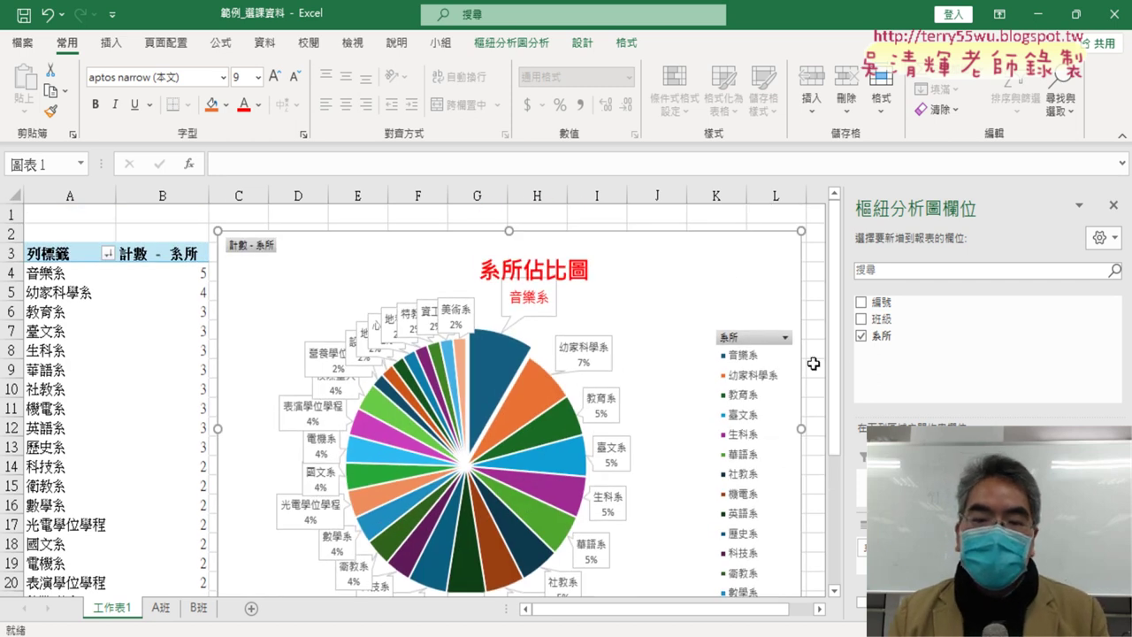
click(97, 351)
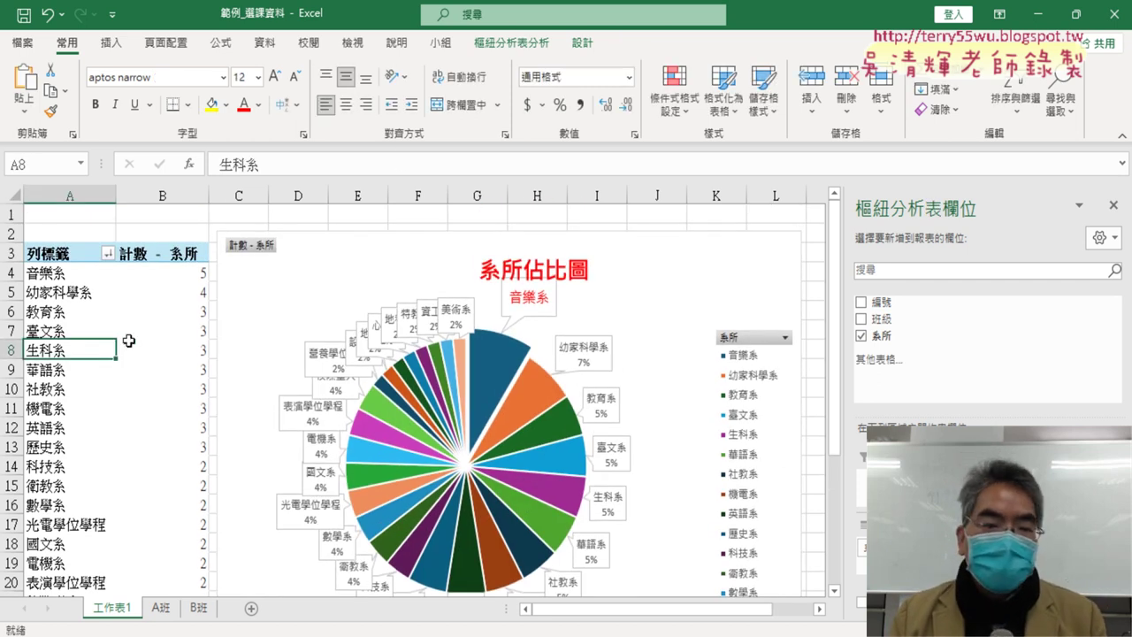
click(511, 43)
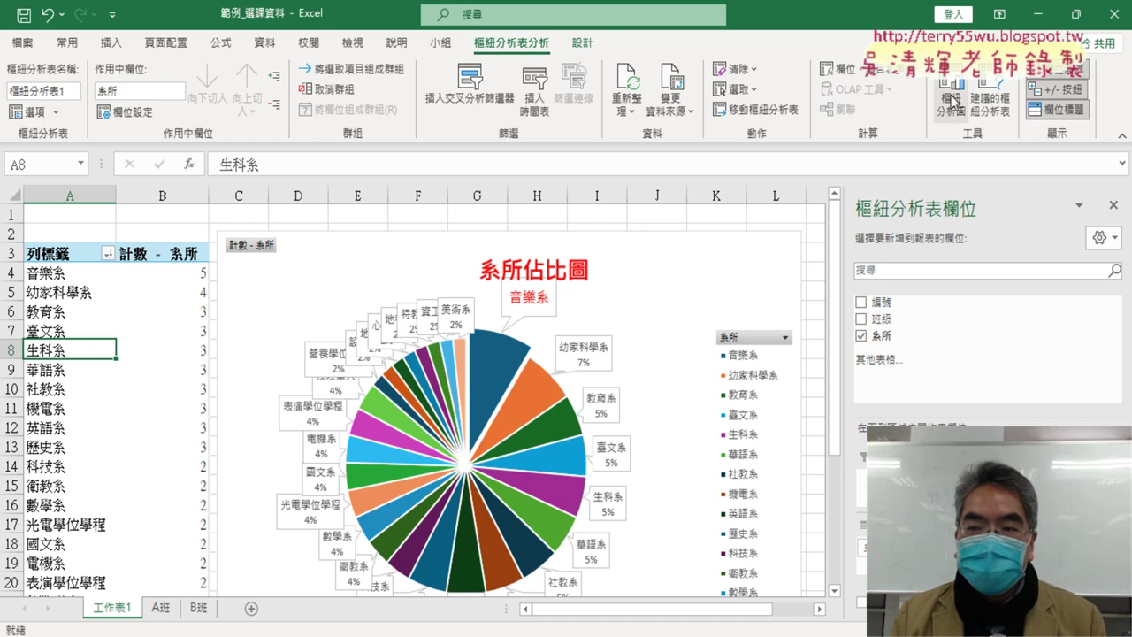
click(951, 97)
click(358, 213)
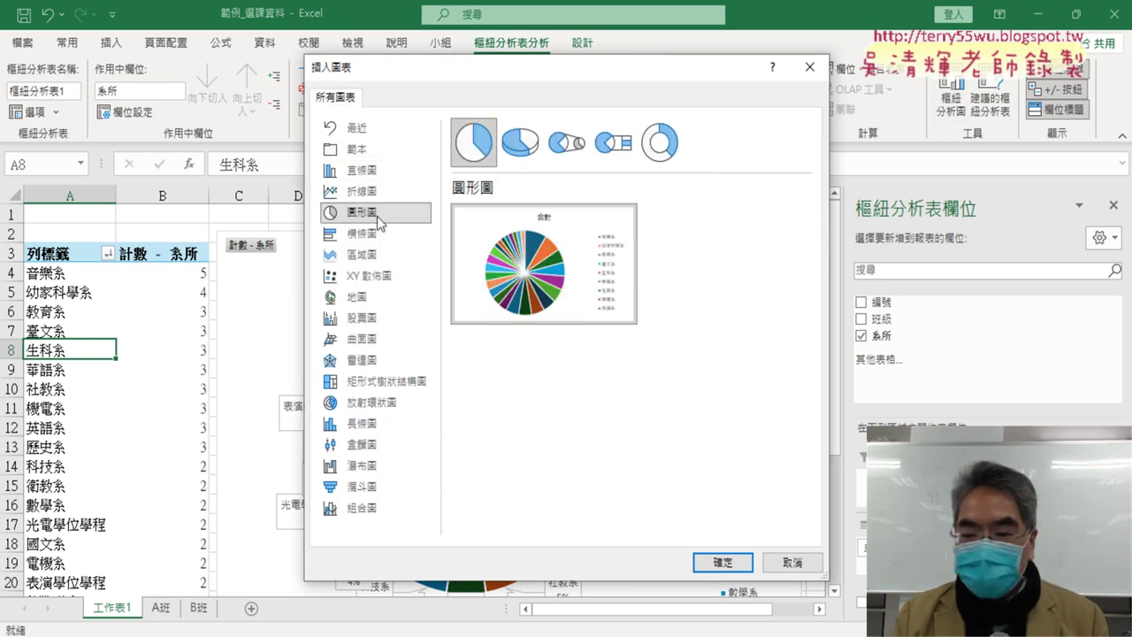
click(796, 564)
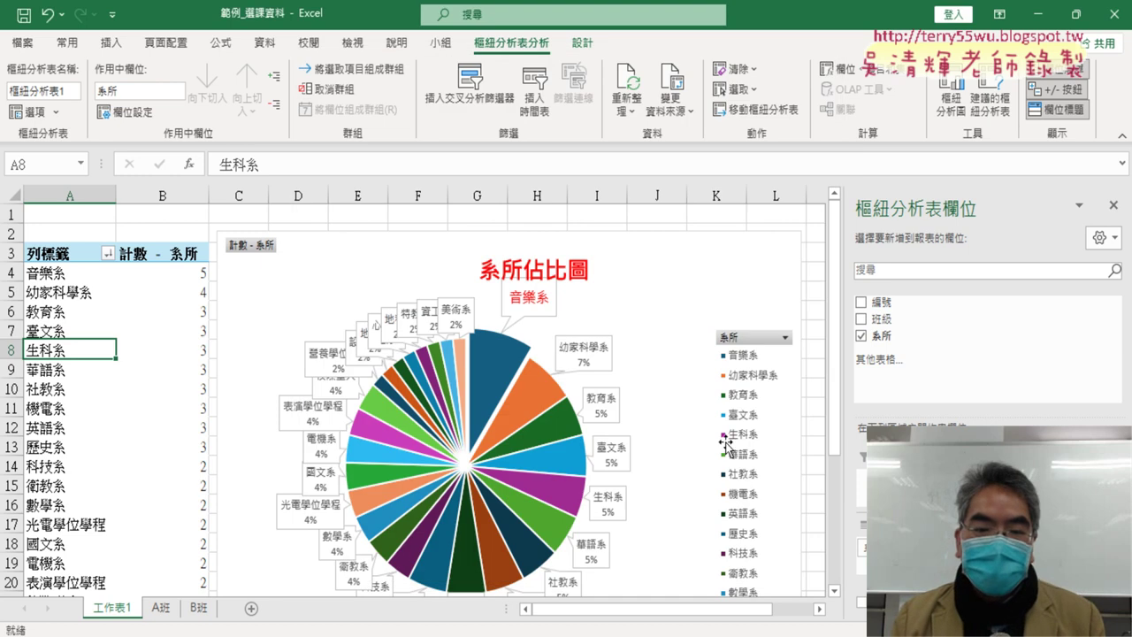
click(553, 270)
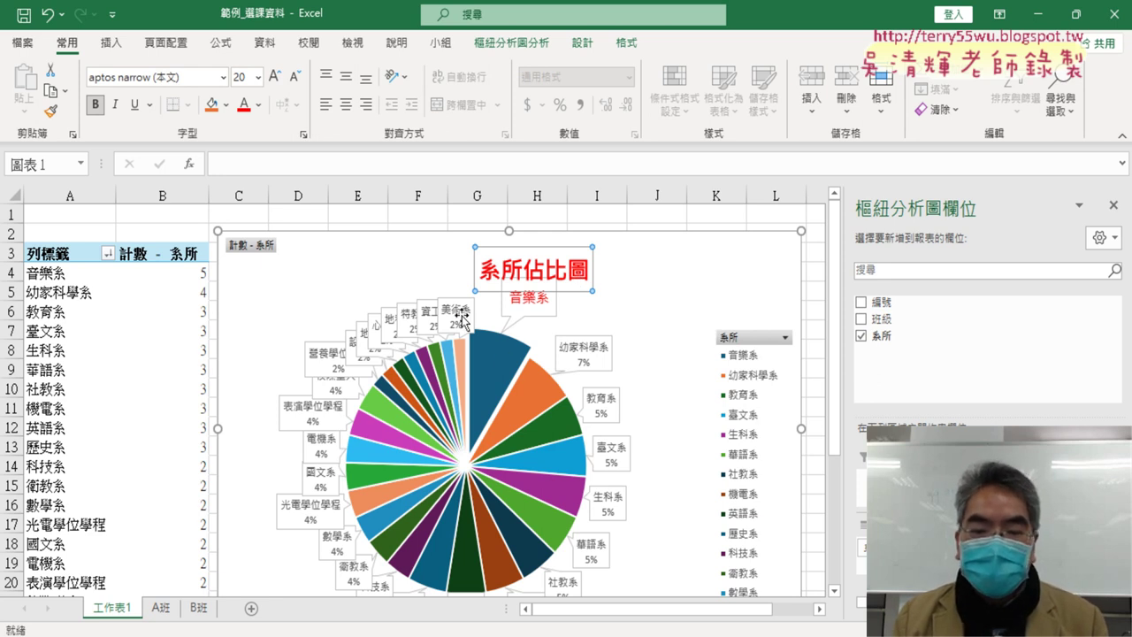
Retype the 音樂系 data label text and widen its box above the largest slice.
right_click(442, 416)
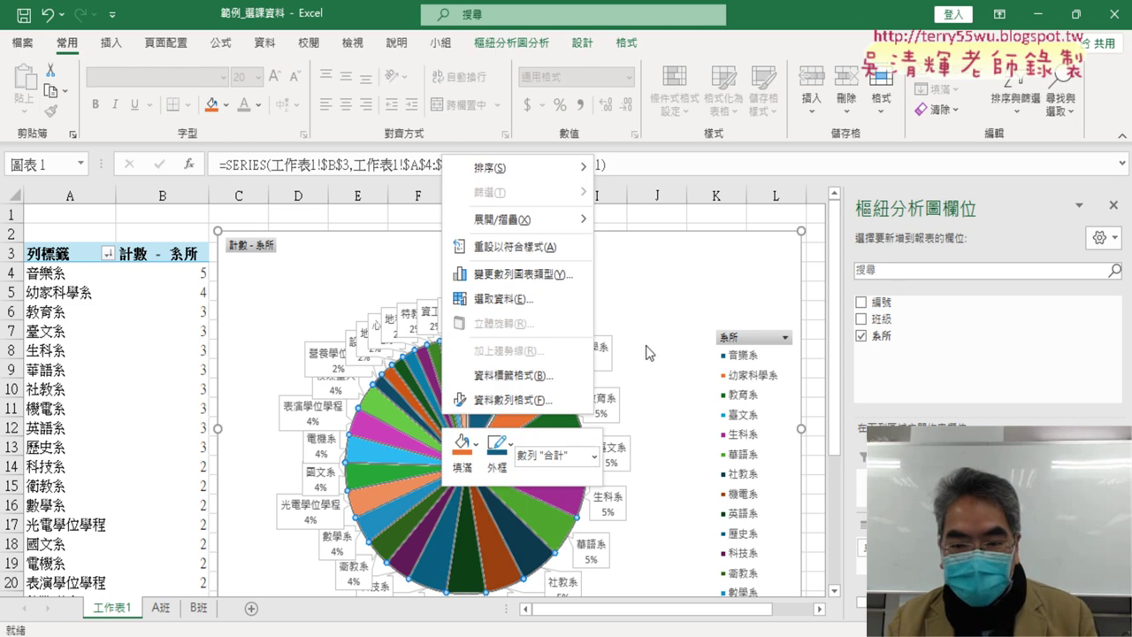
key(Escape)
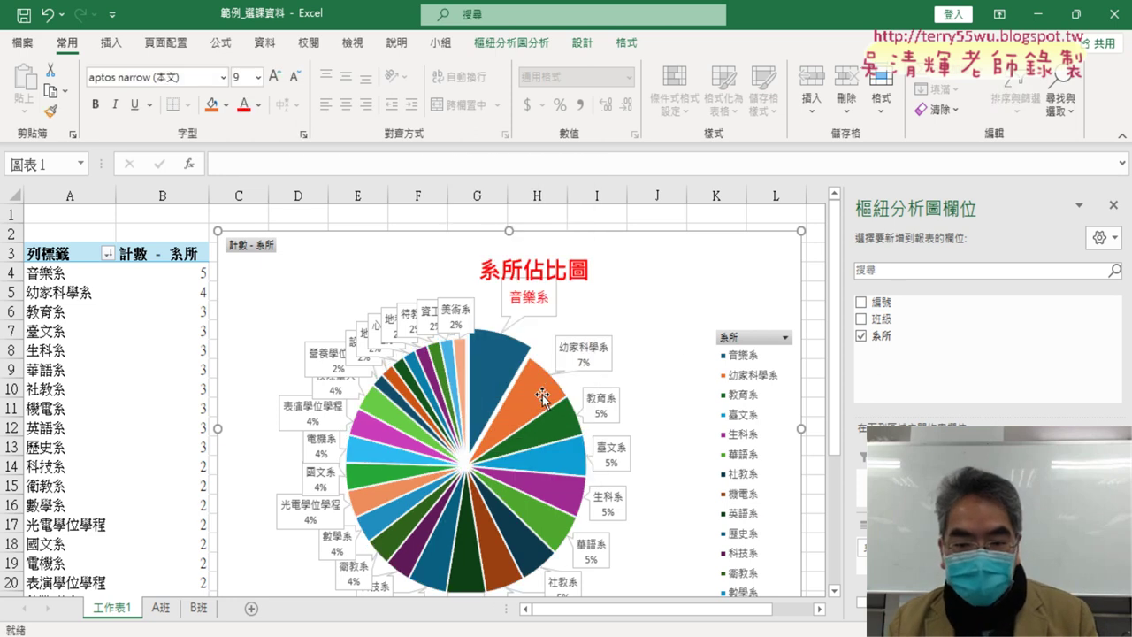
right_click(542, 397)
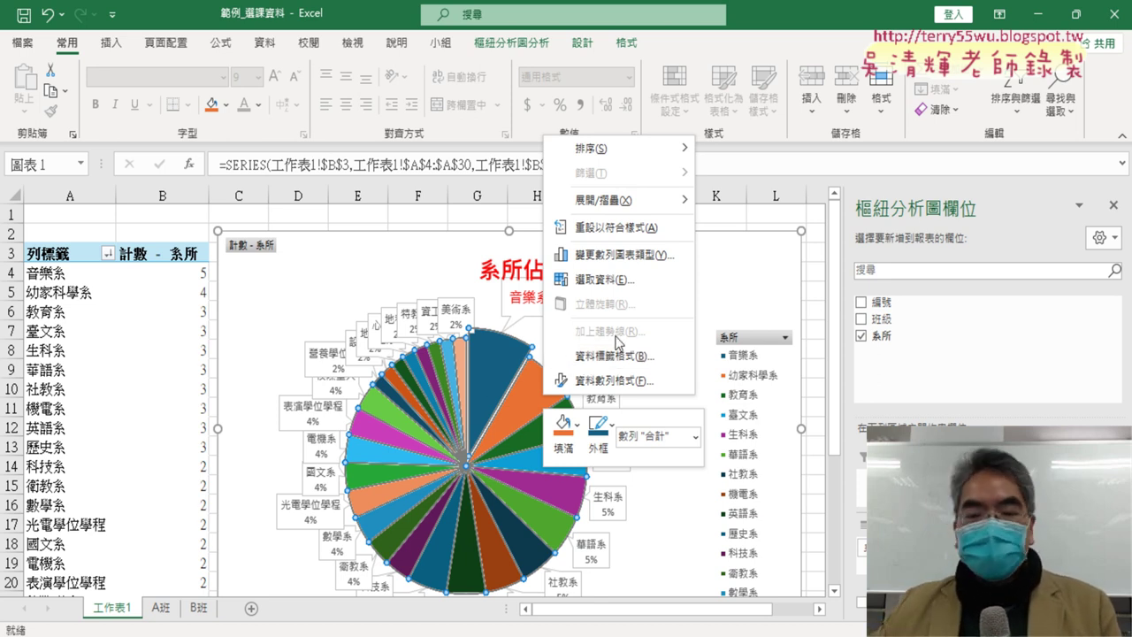
key(Escape)
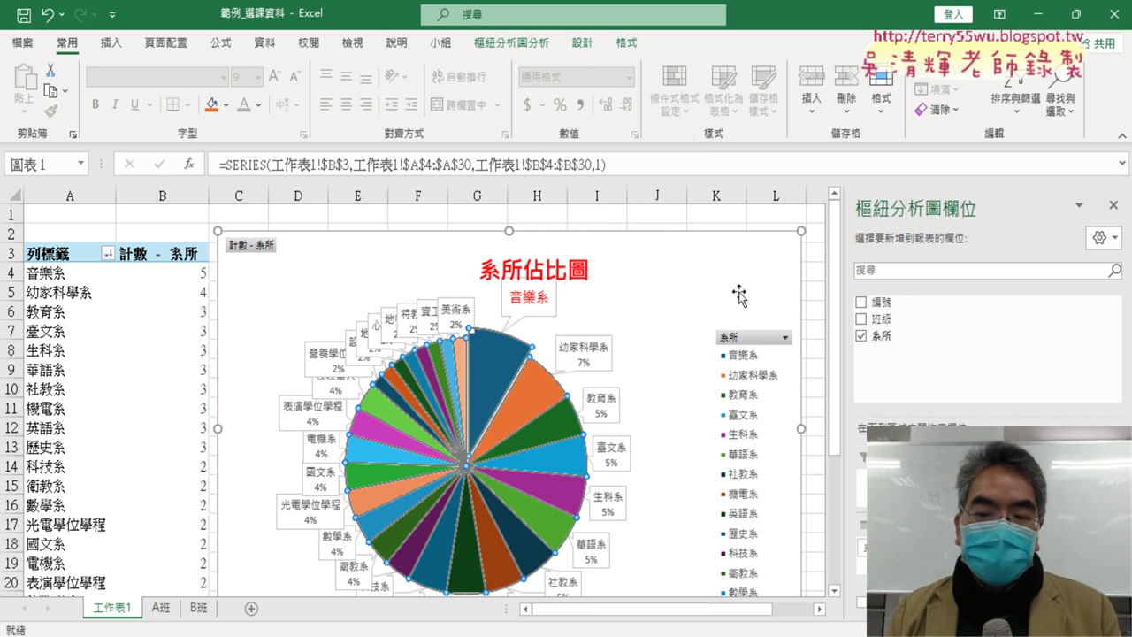
click(515, 312)
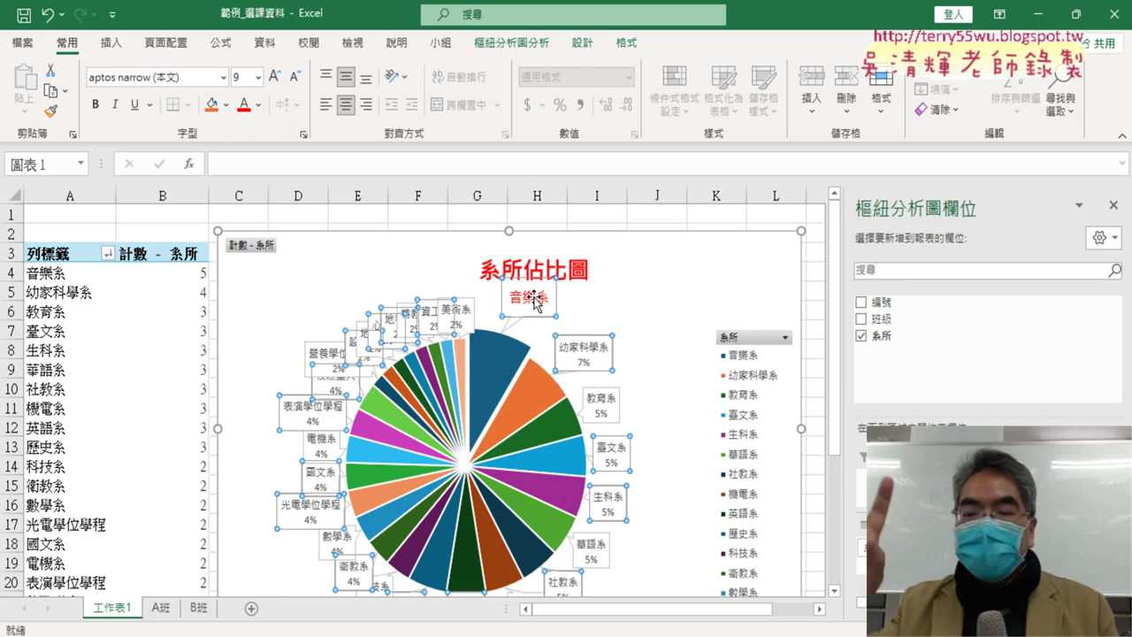
click(533, 300)
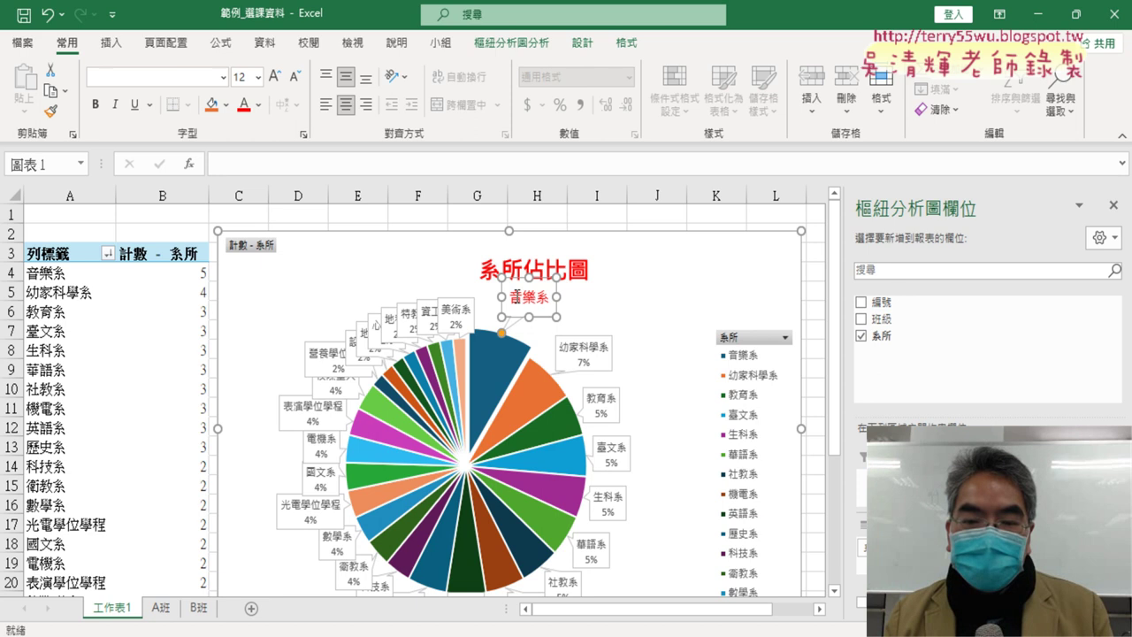
double_click(515, 297)
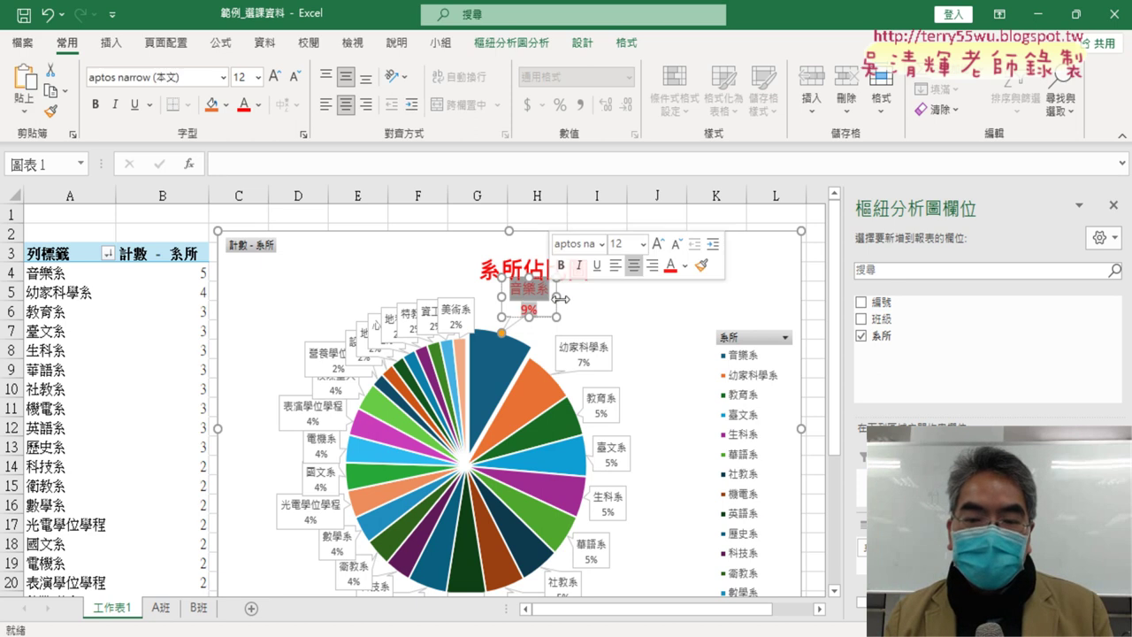
text(音樂系)
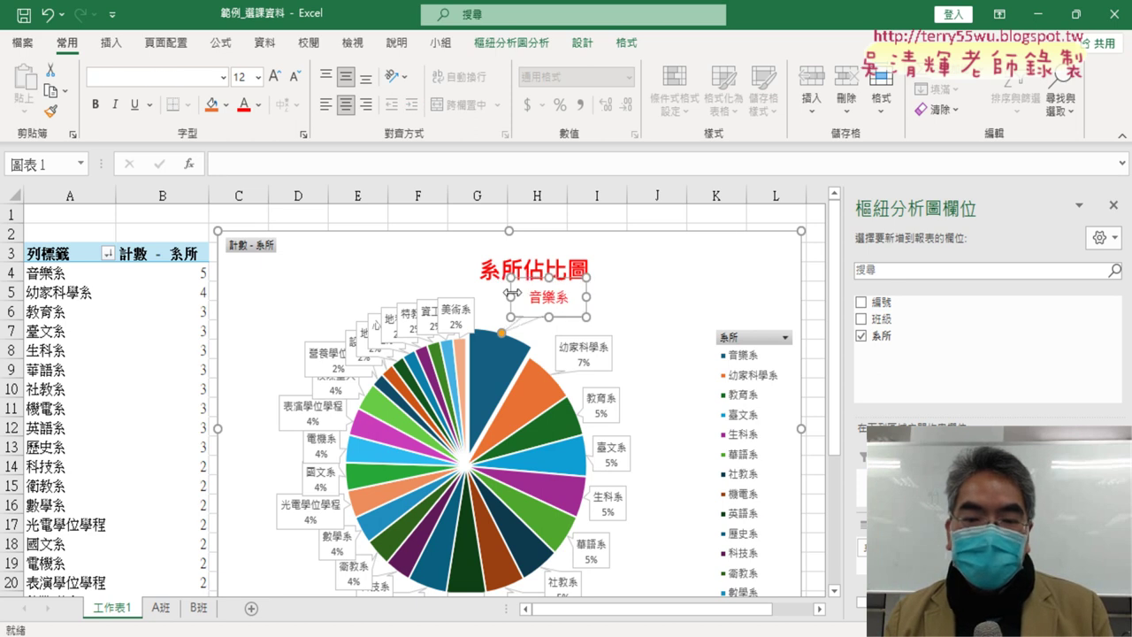
mouse_move(511, 293)
mouse_down()
mouse_move(556, 327)
mouse_move(590, 300)
mouse_move(543, 286)
mouse_up()
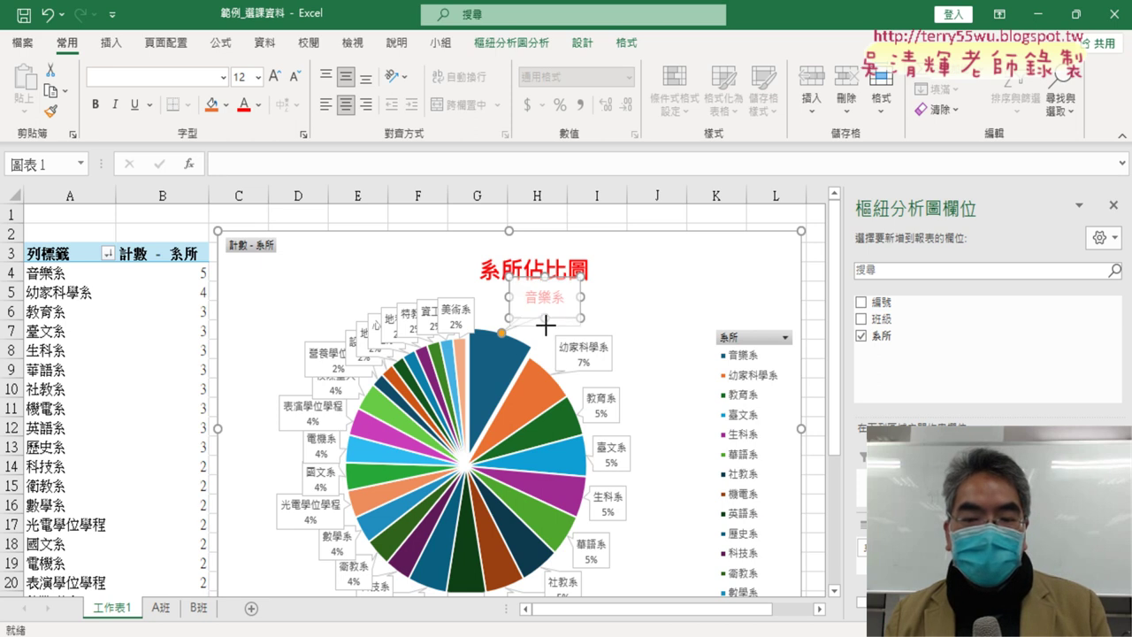
Select the 音樂系 slice alone and pull it further out from the pie.
click(526, 388)
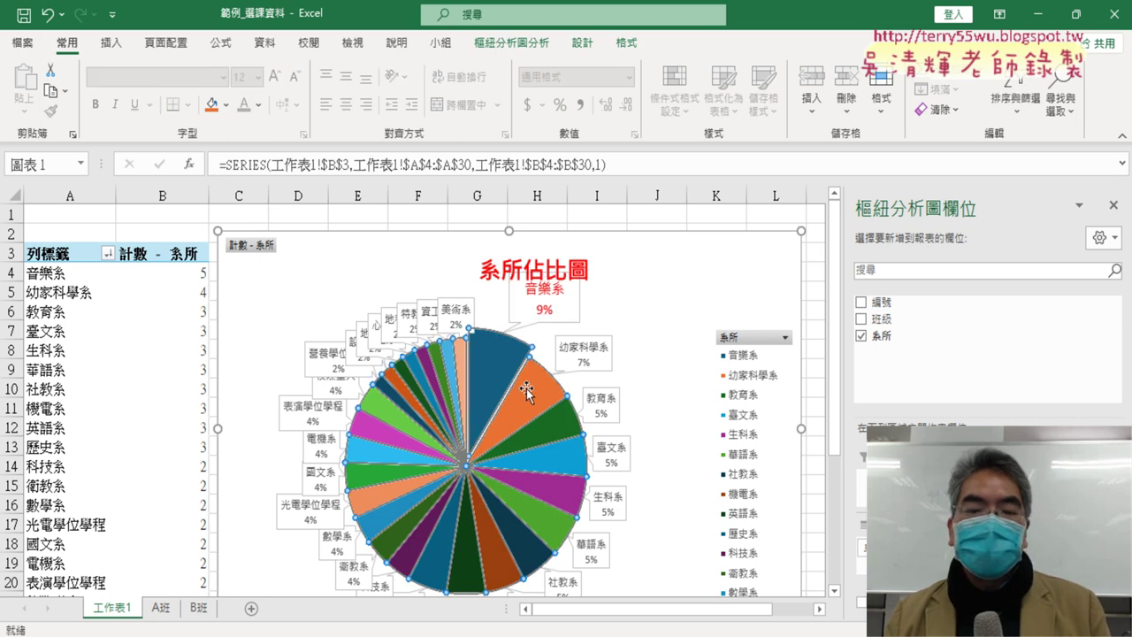
click(486, 404)
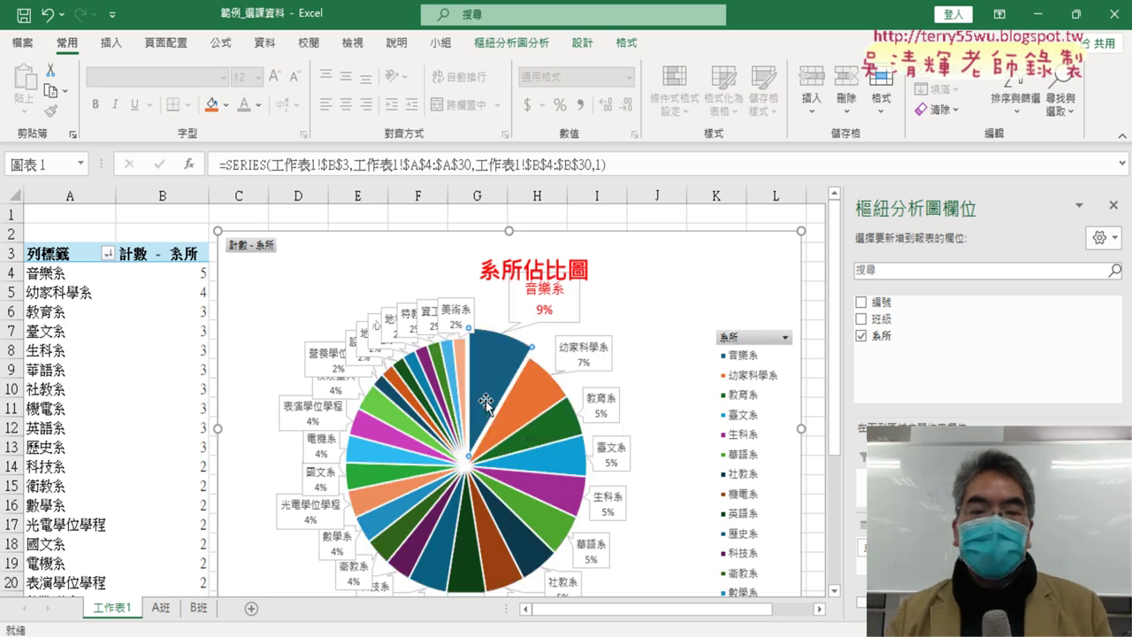
drag(484, 405, 492, 400)
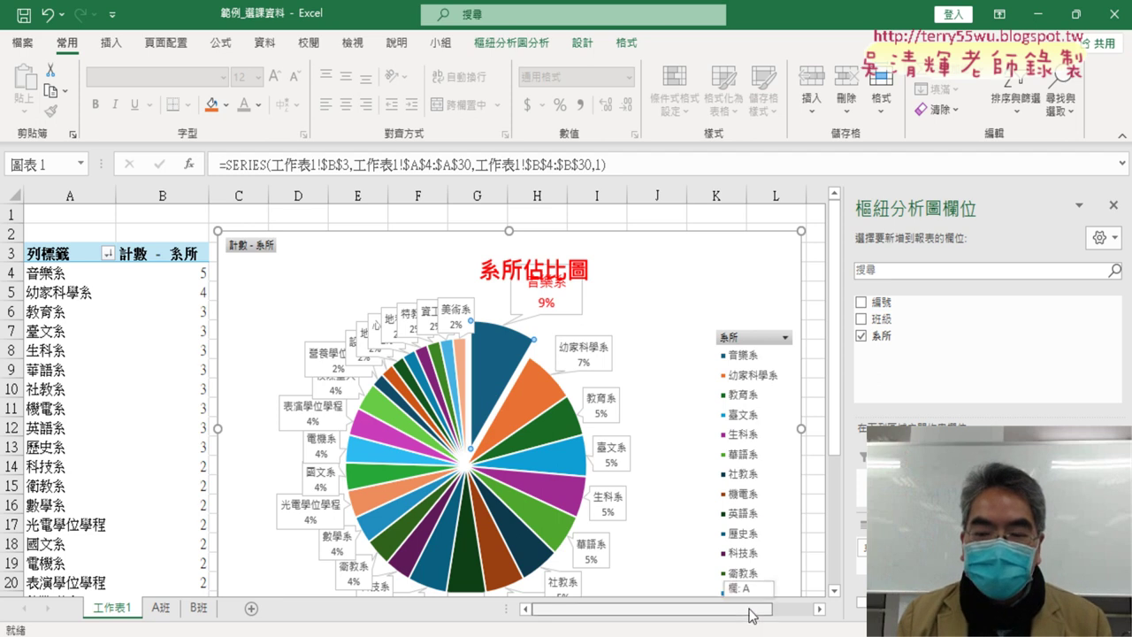
drag(754, 608, 775, 609)
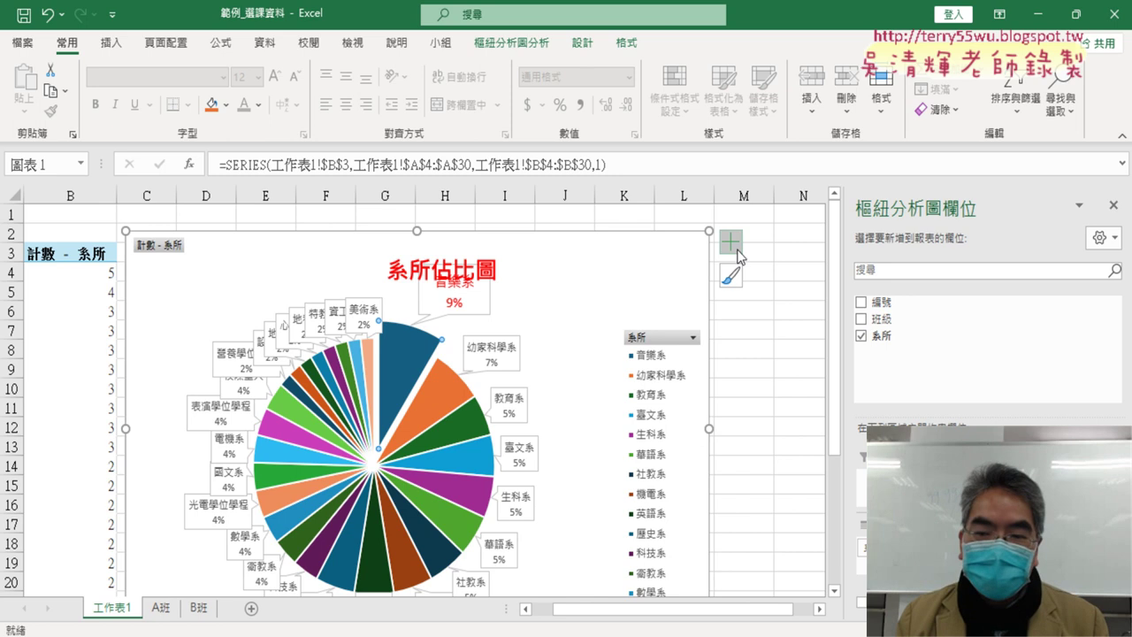
Turn off the pie chart's legend and drag the red 系所佔比圖 title further left.
click(734, 242)
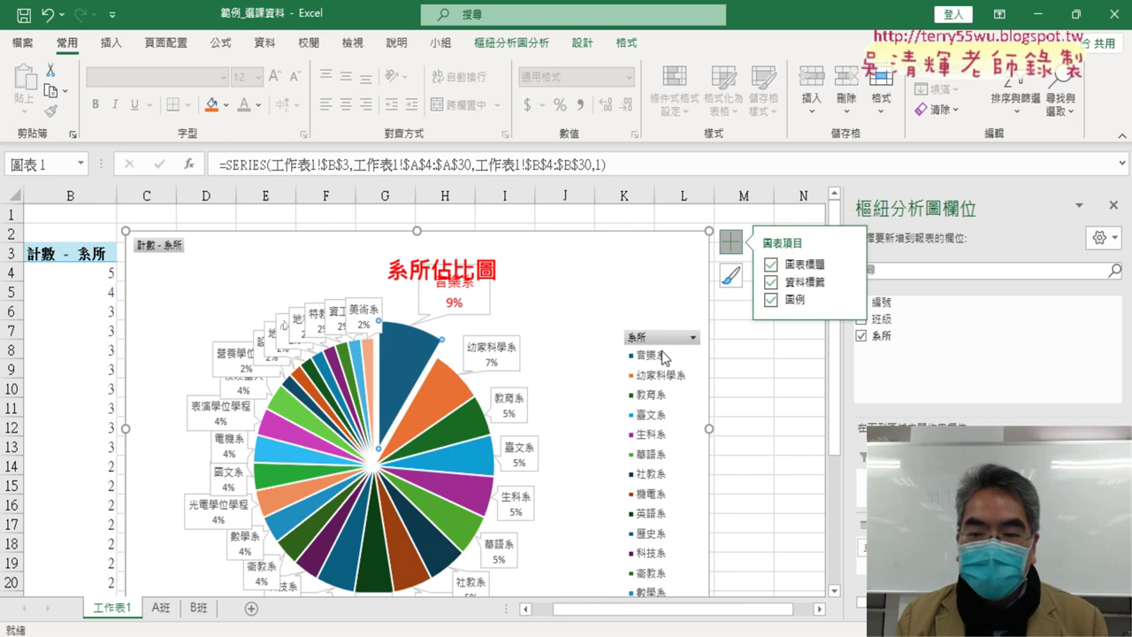
click(773, 299)
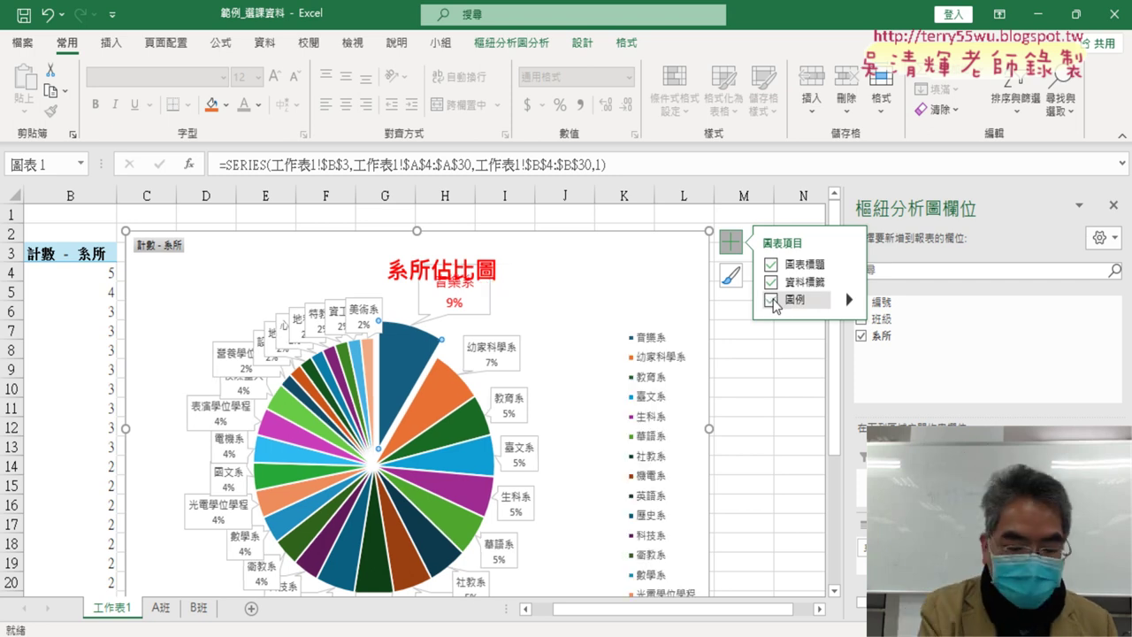
drag(743, 266, 748, 262)
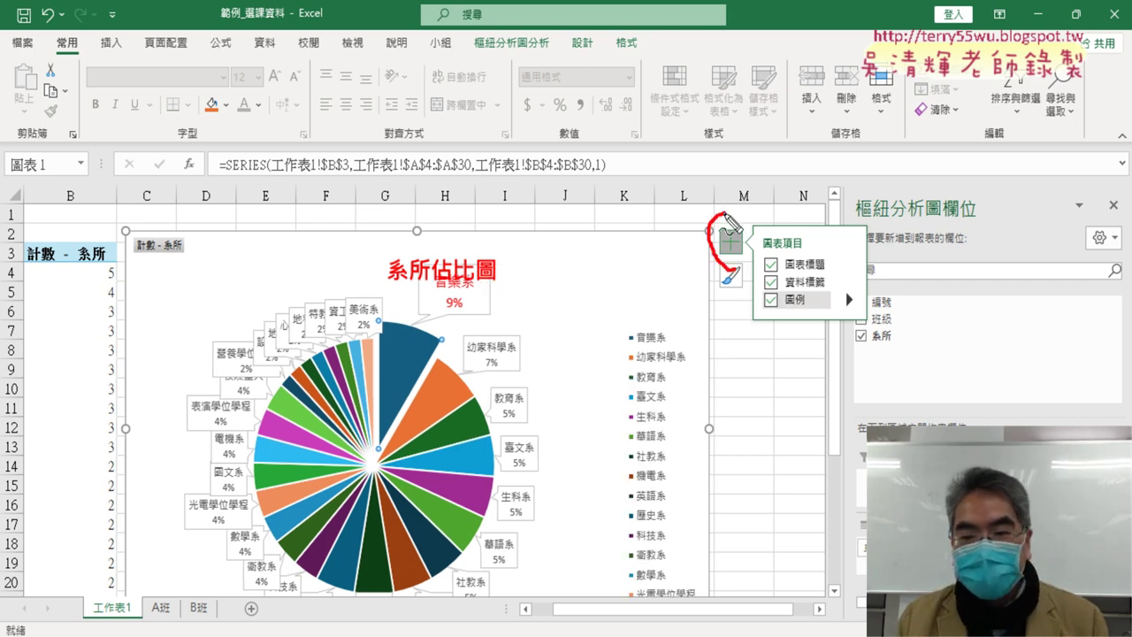
drag(617, 315, 607, 527)
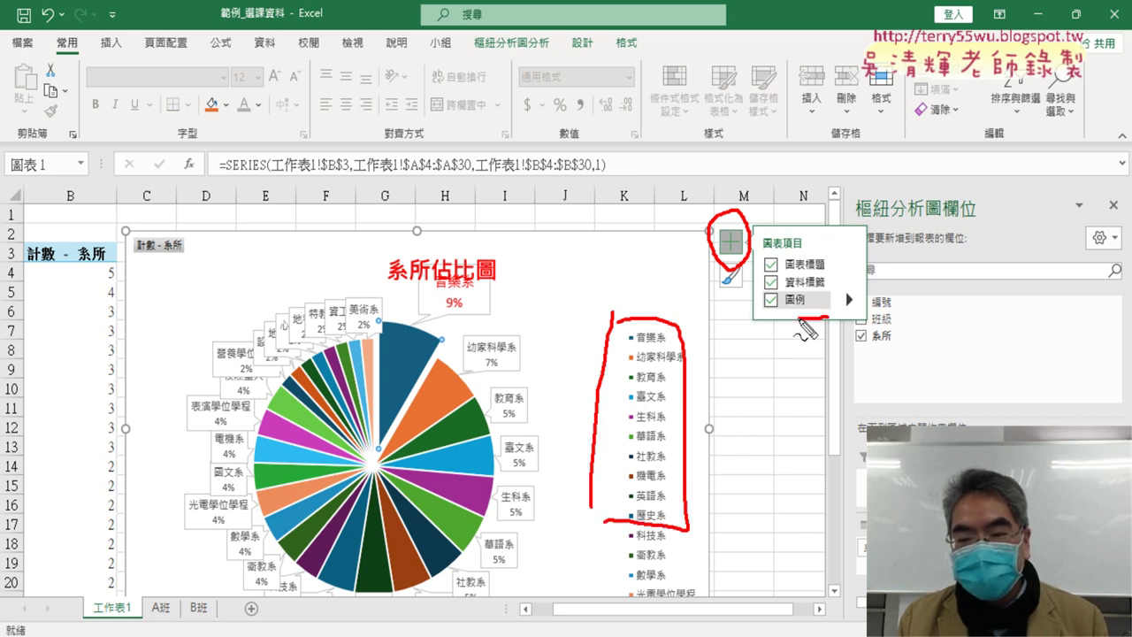
drag(762, 319, 772, 305)
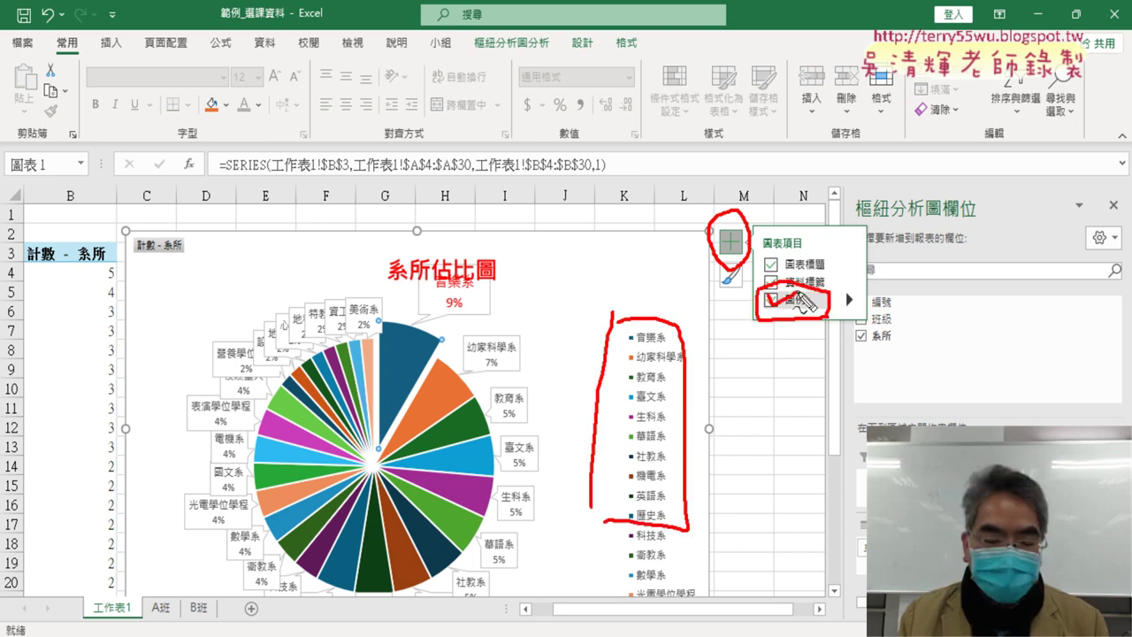
key(Escape)
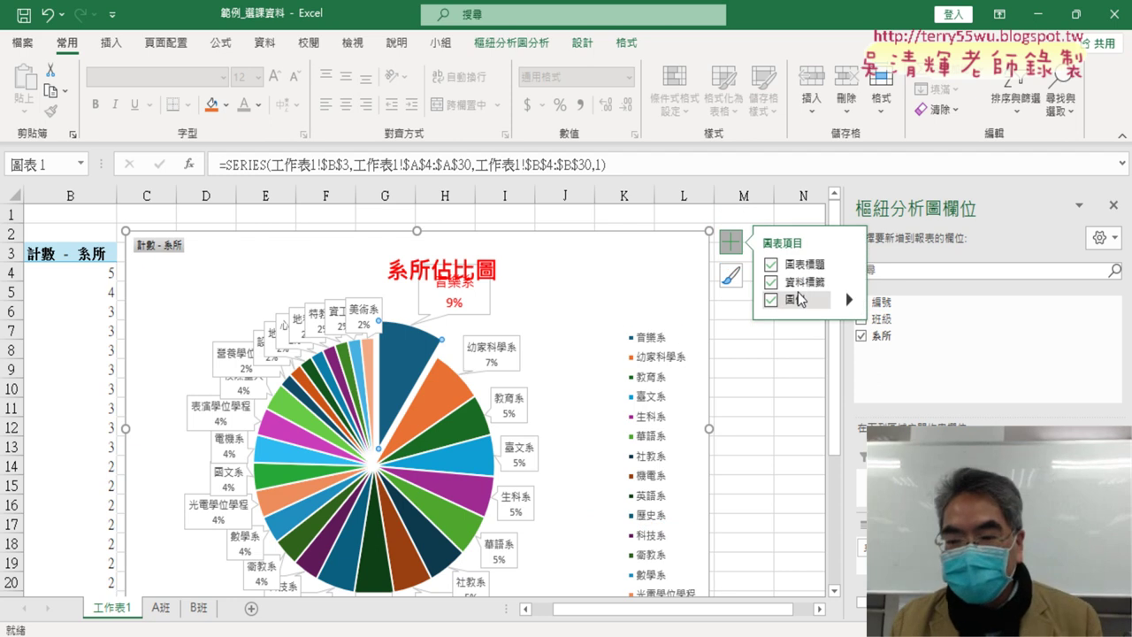
click(775, 301)
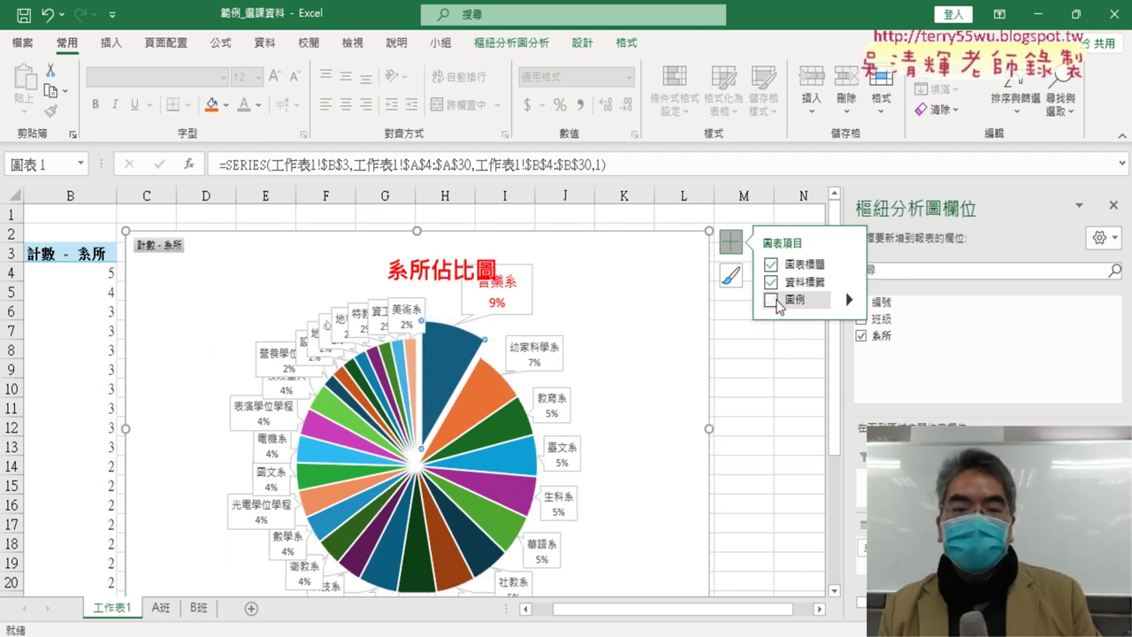
click(423, 272)
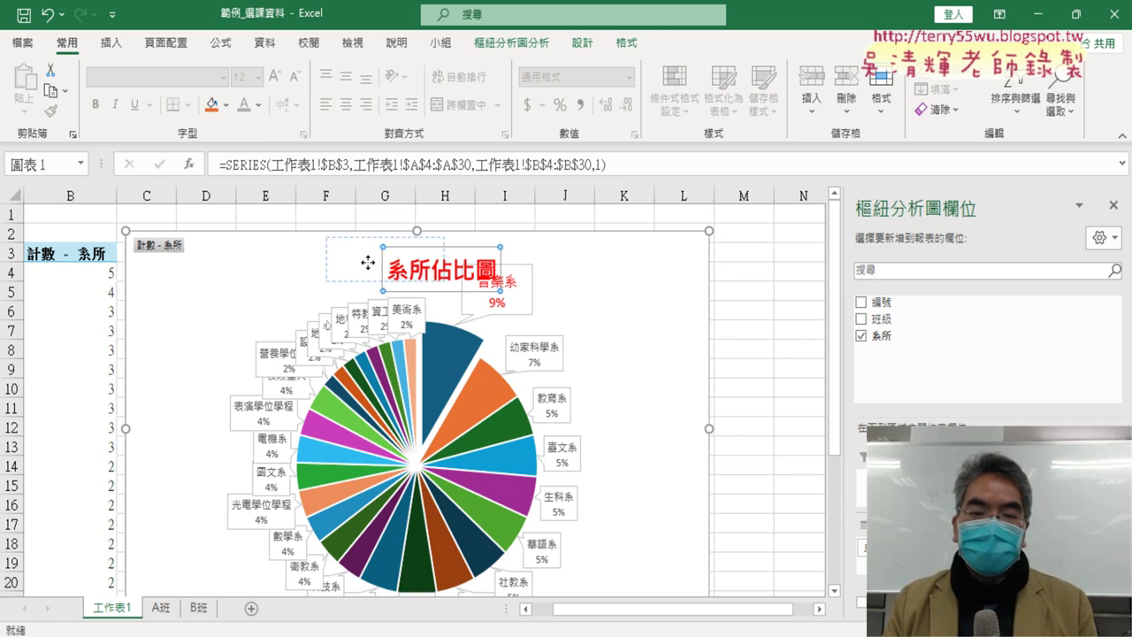
drag(390, 275, 332, 264)
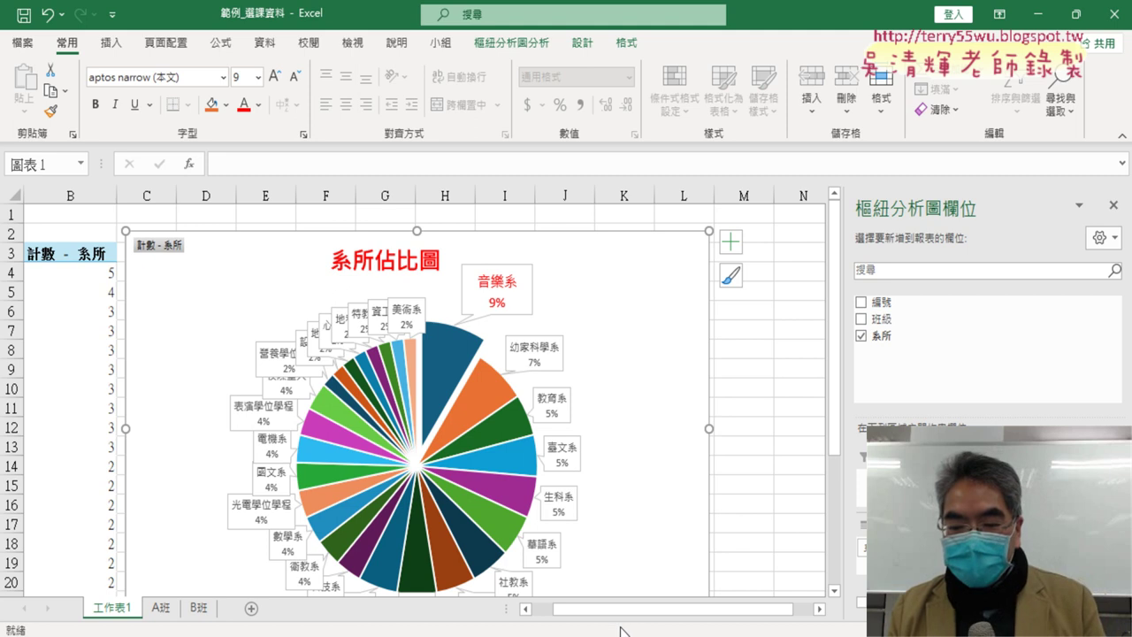
drag(618, 610, 596, 609)
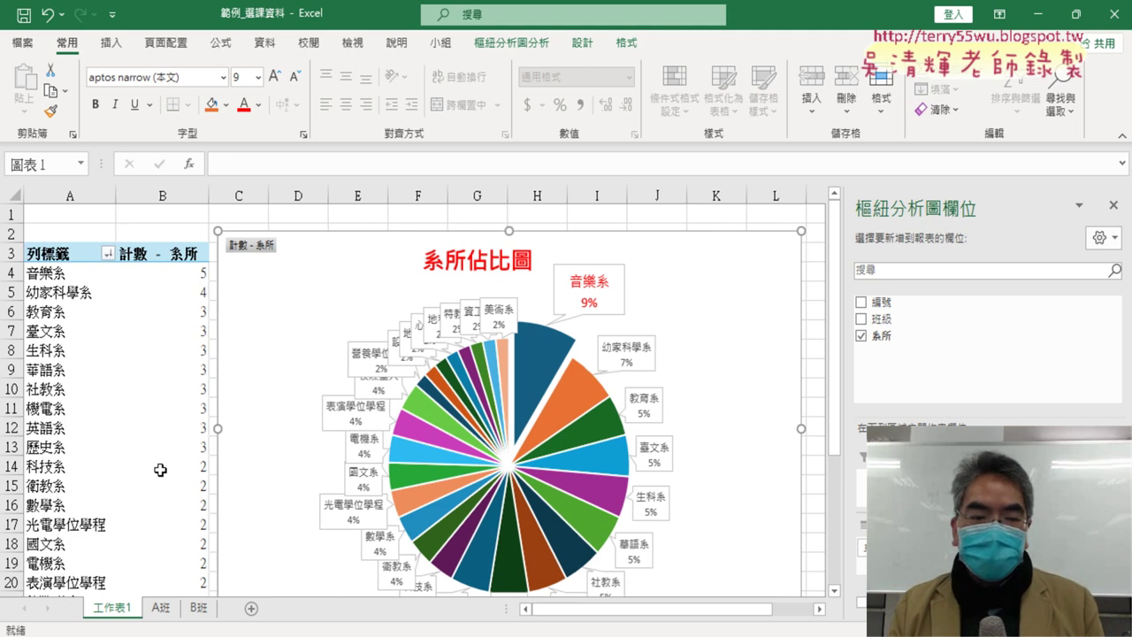
click(73, 273)
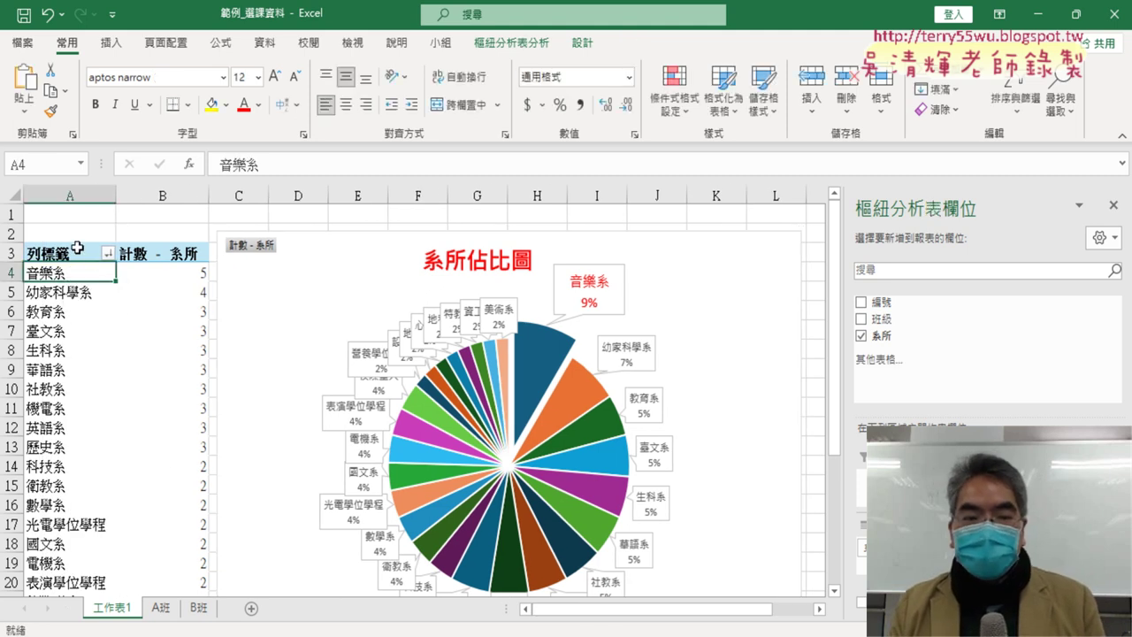
click(75, 255)
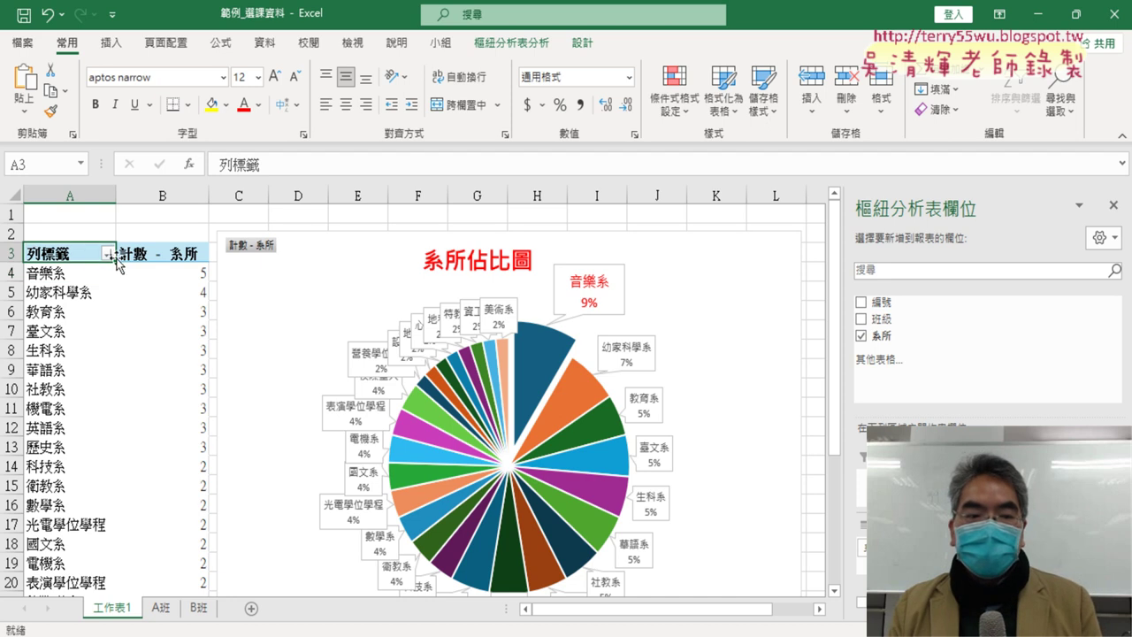
click(108, 255)
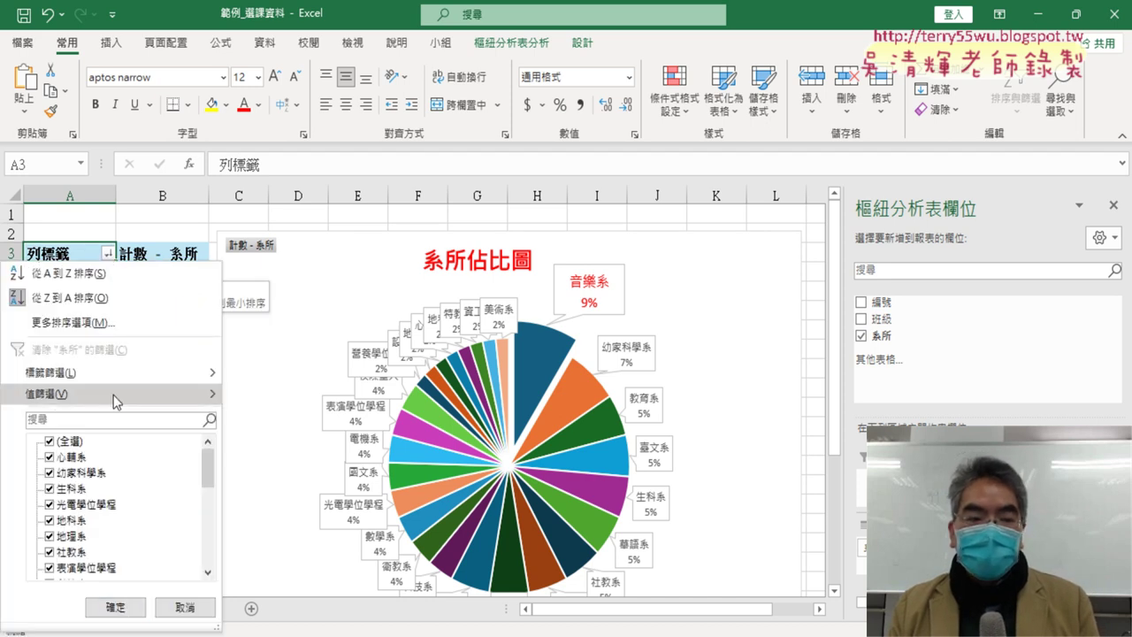
mouse_move(115, 401)
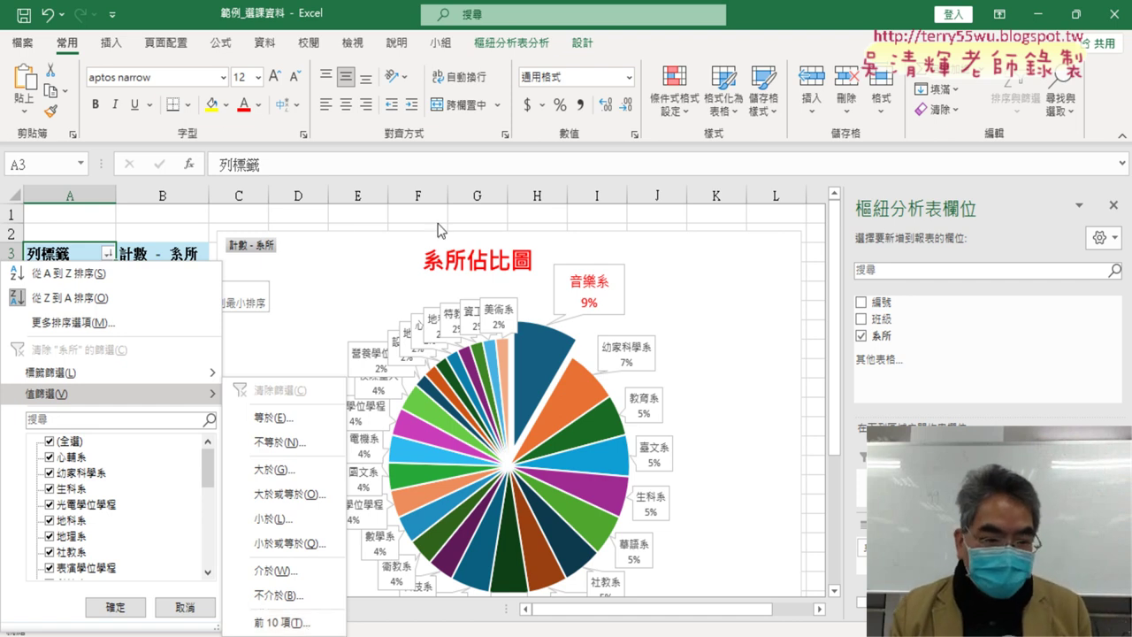
click(133, 227)
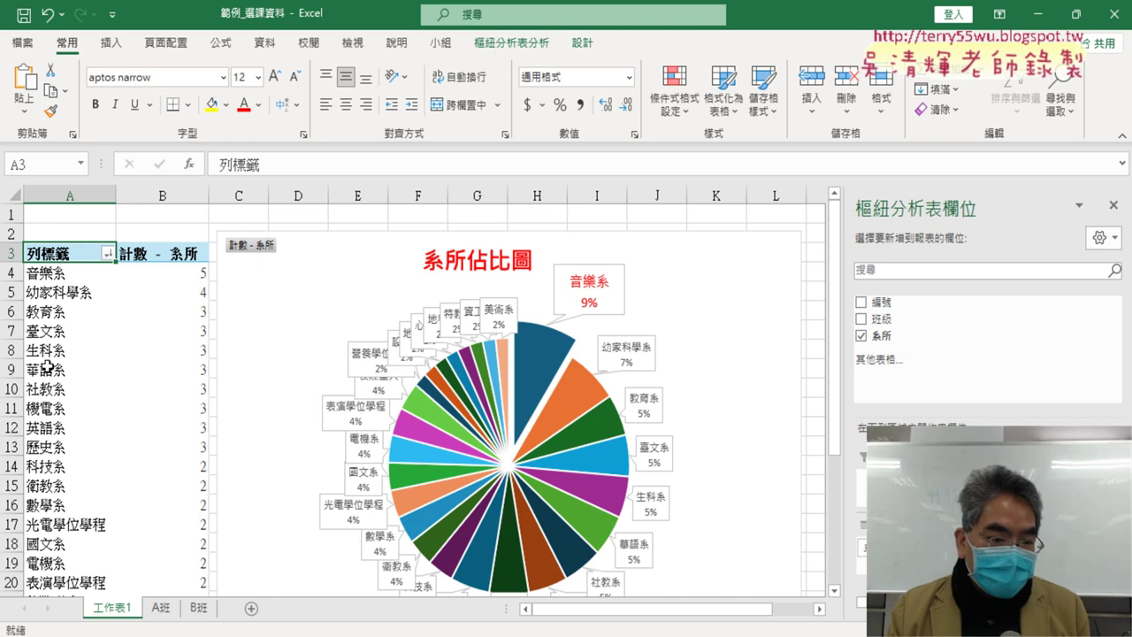
scroll(48, 367, down, 2)
scroll(47, 368, down, 2)
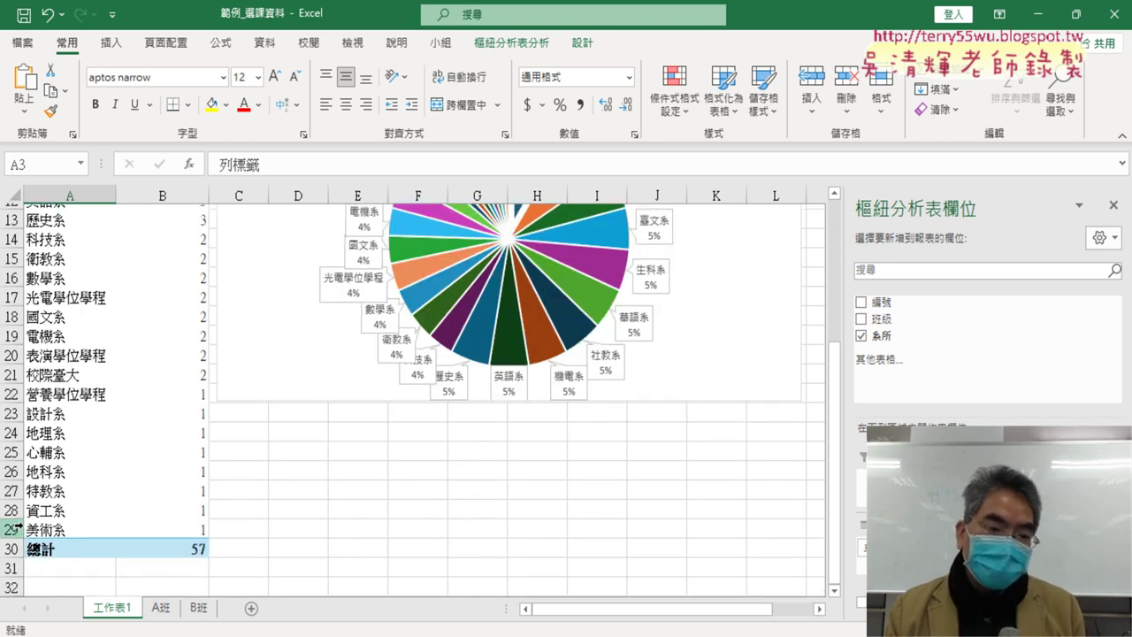
scroll(18, 525, up, 4)
click(97, 278)
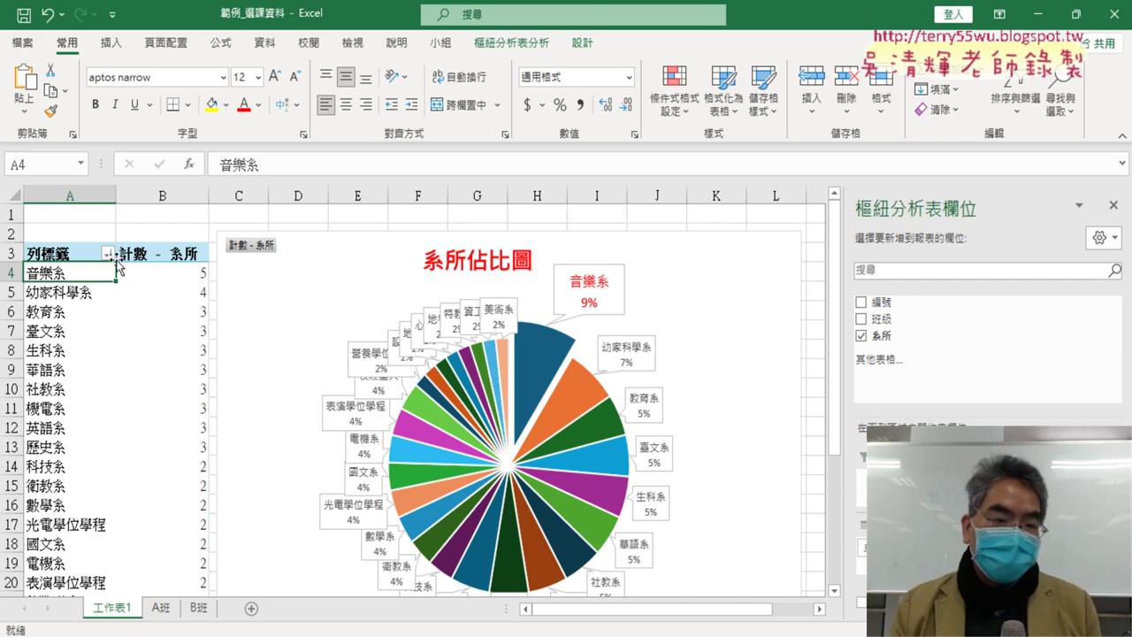
Apply a Top 5 by count value filter to the 系所 row labels, leaving ten departments totalling 33.
click(109, 253)
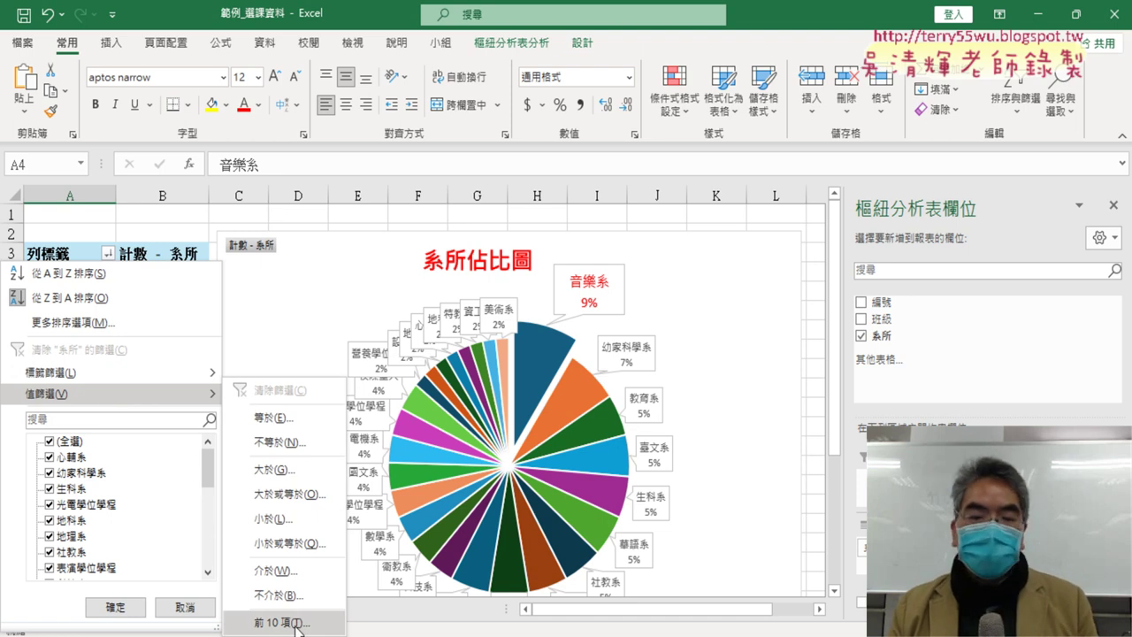
click(298, 624)
text(5)
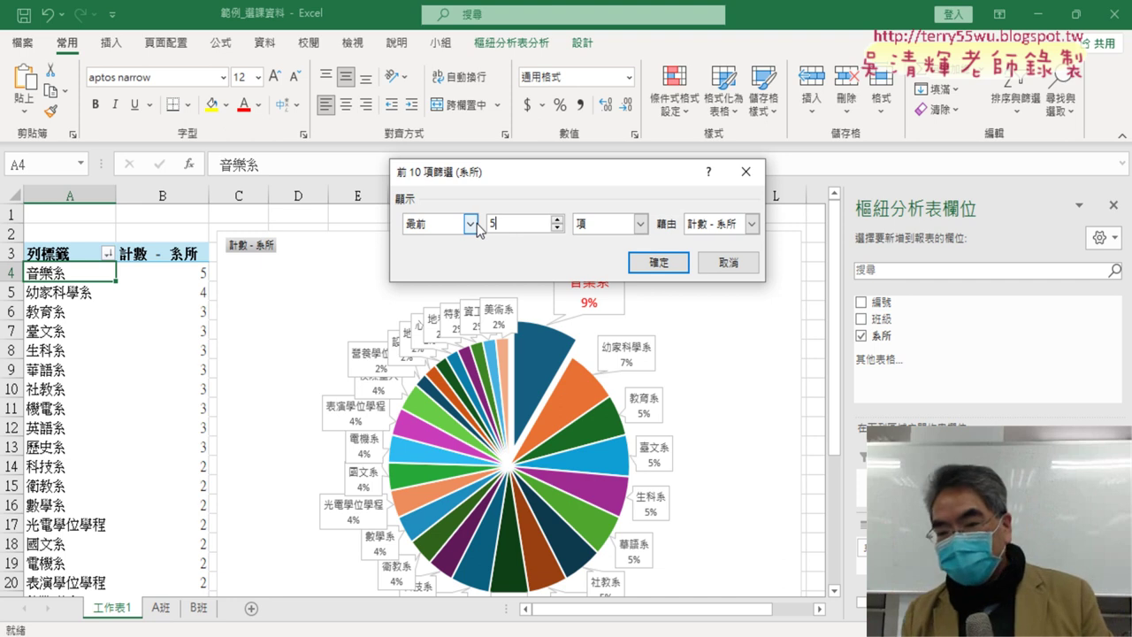
click(658, 262)
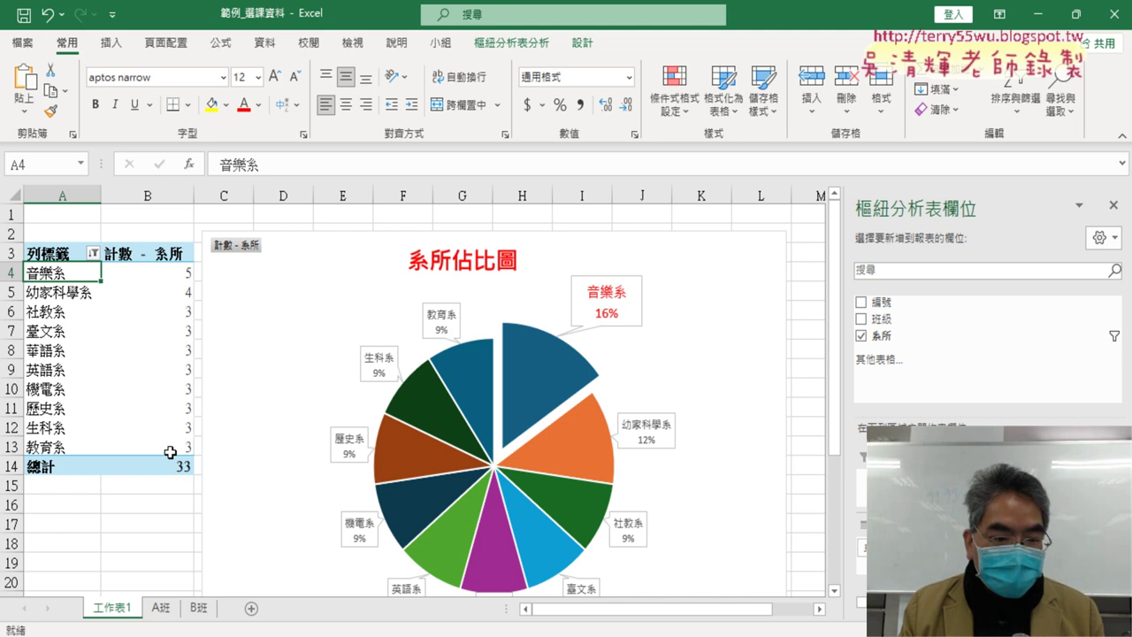
drag(173, 445, 193, 321)
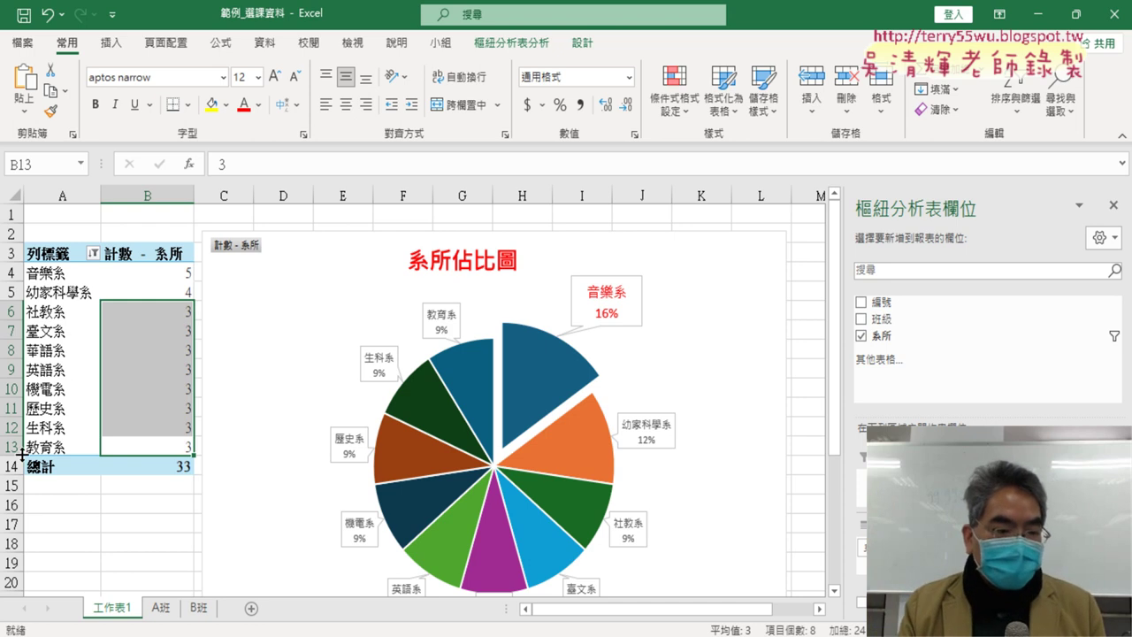
drag(13, 447, 13, 272)
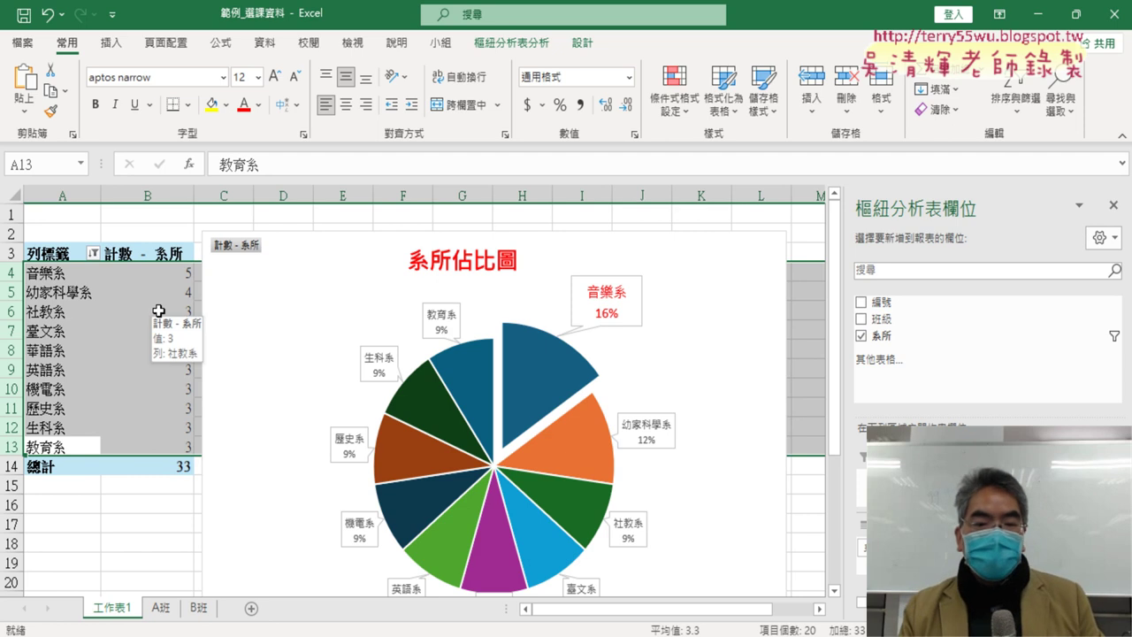
scroll(799, 379, down, 1)
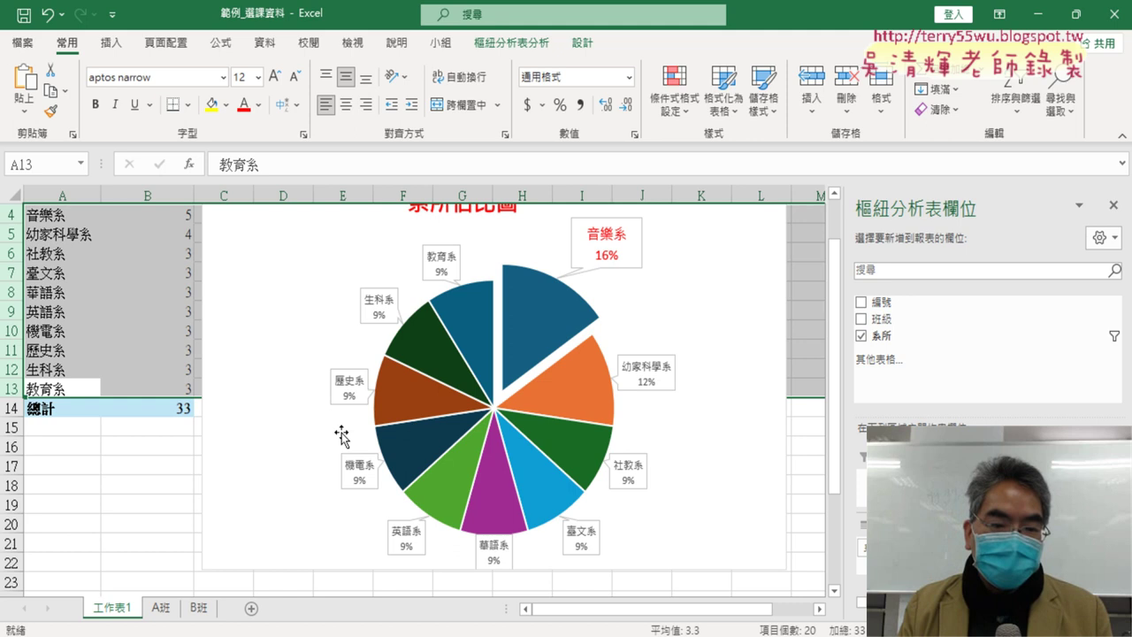
scroll(131, 493, up, 1)
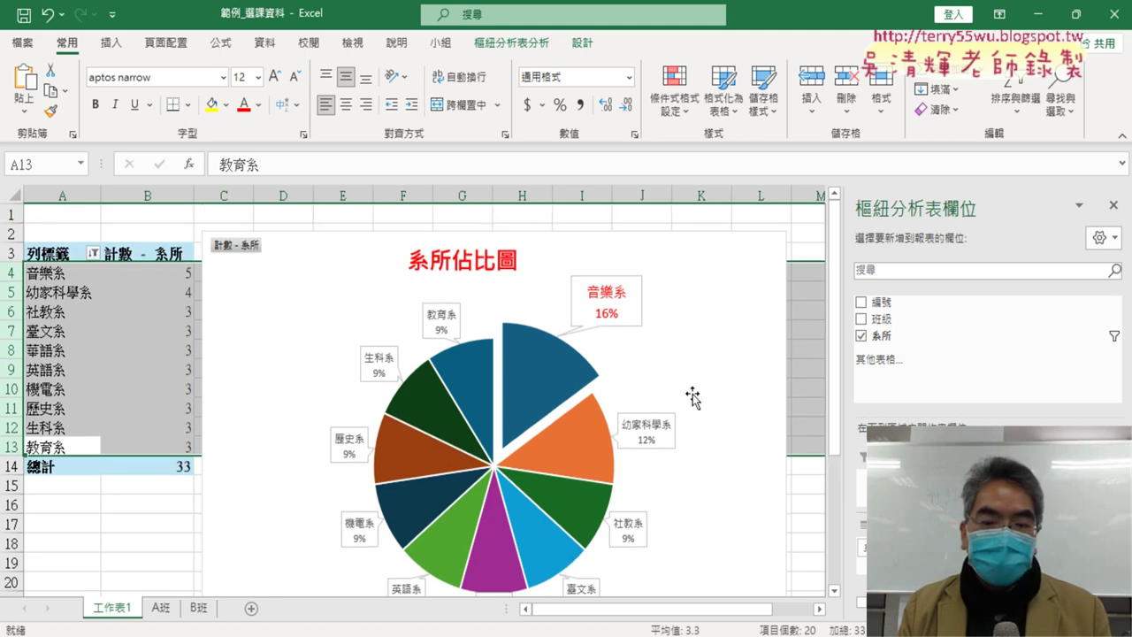